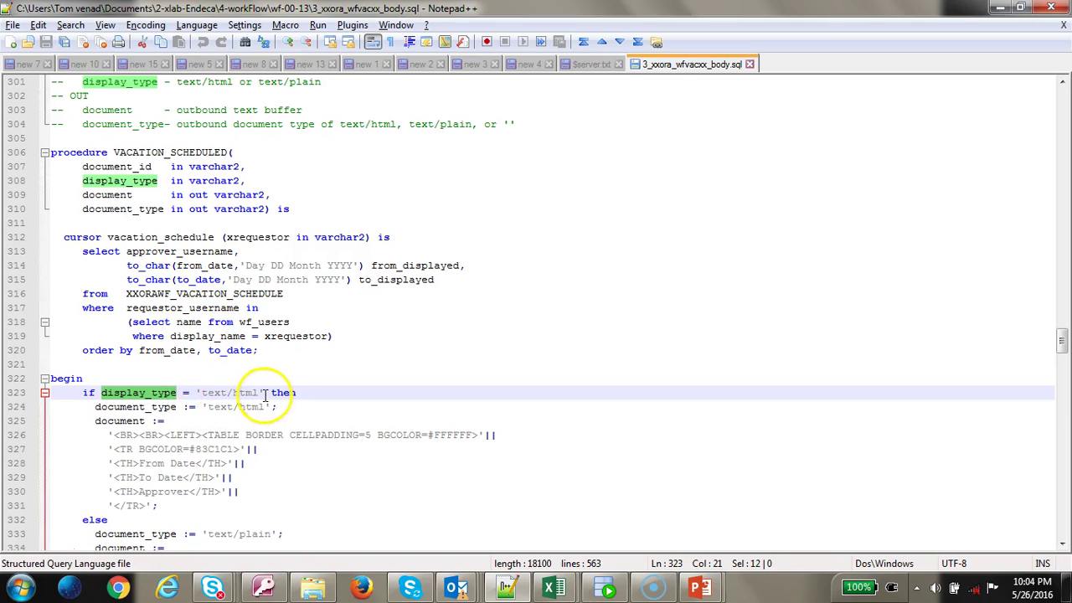
# - Examine how the VACATION_SCHEDULED procedure sets the document type and builds the table header for HTML and plain text
pyautogui.doubleClick(138, 406)
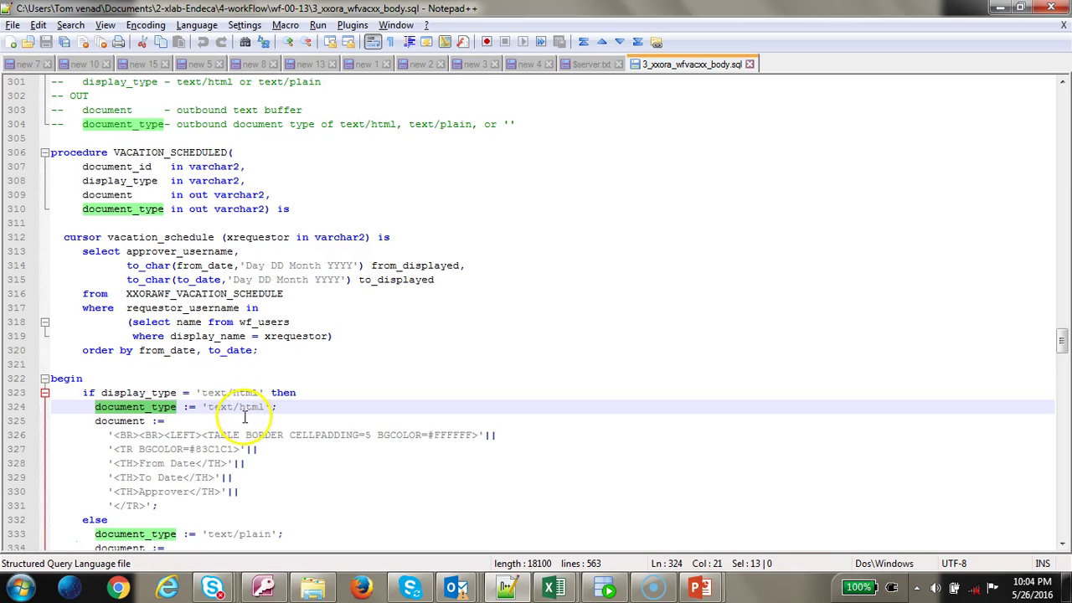
pyautogui.doubleClick(109, 195)
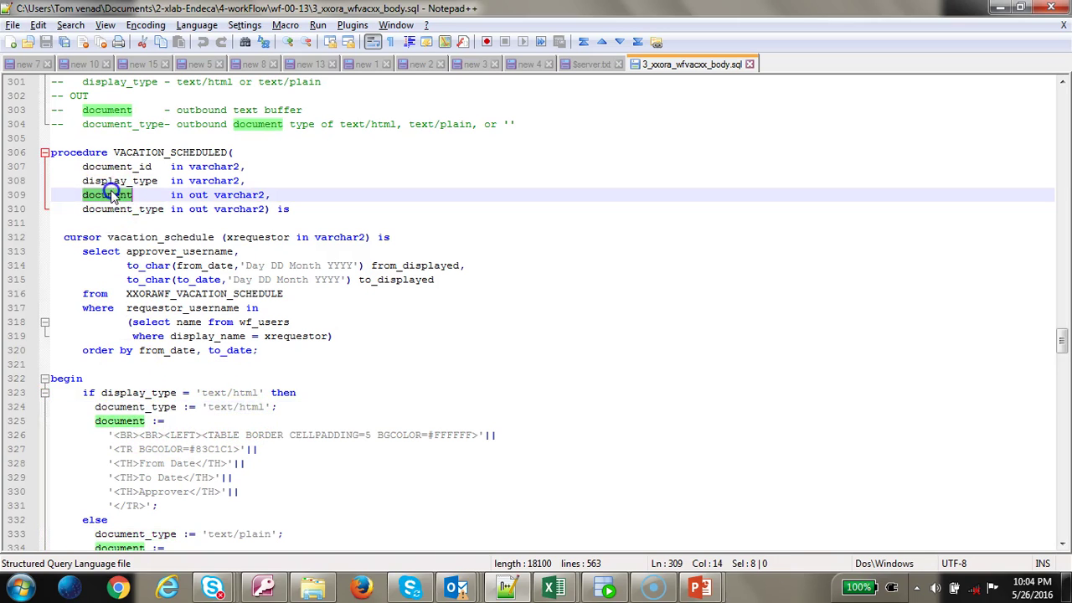
pyautogui.scroll(-1, 176, 377)
pyautogui.scroll(-1, 180, 394)
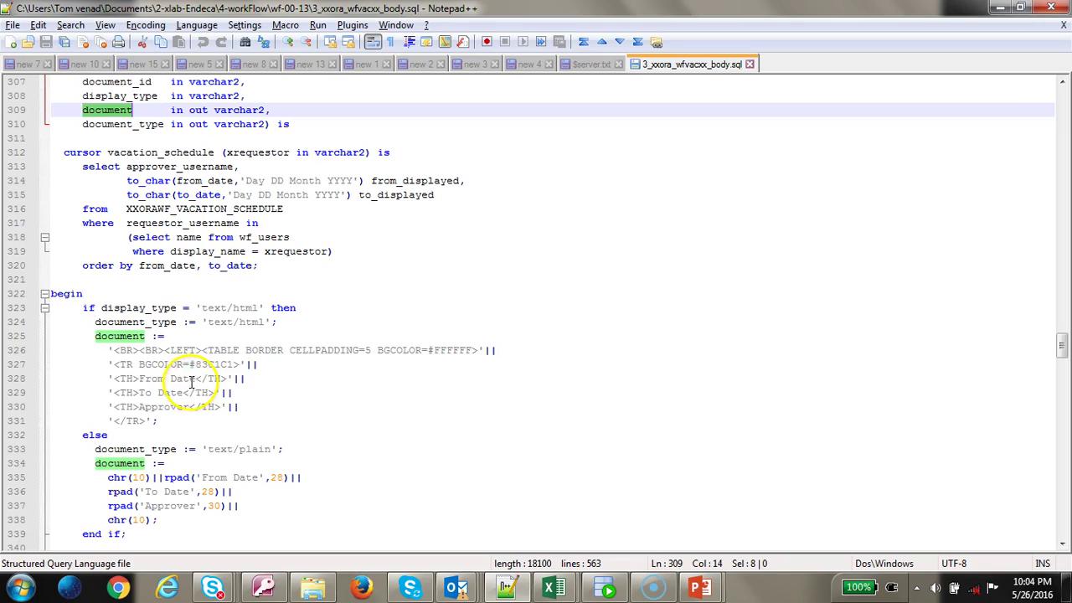
pyautogui.click(111, 350)
pyautogui.moveTo(111, 350); pyautogui.dragTo(207, 406)
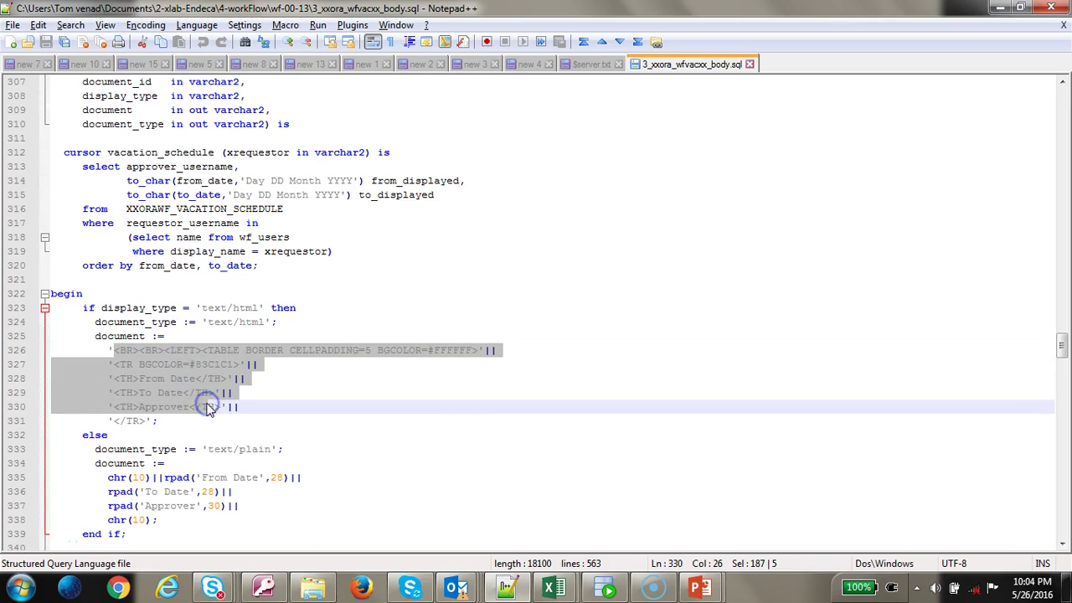
pyautogui.scroll(-2, 208, 408)
pyautogui.click(138, 336)
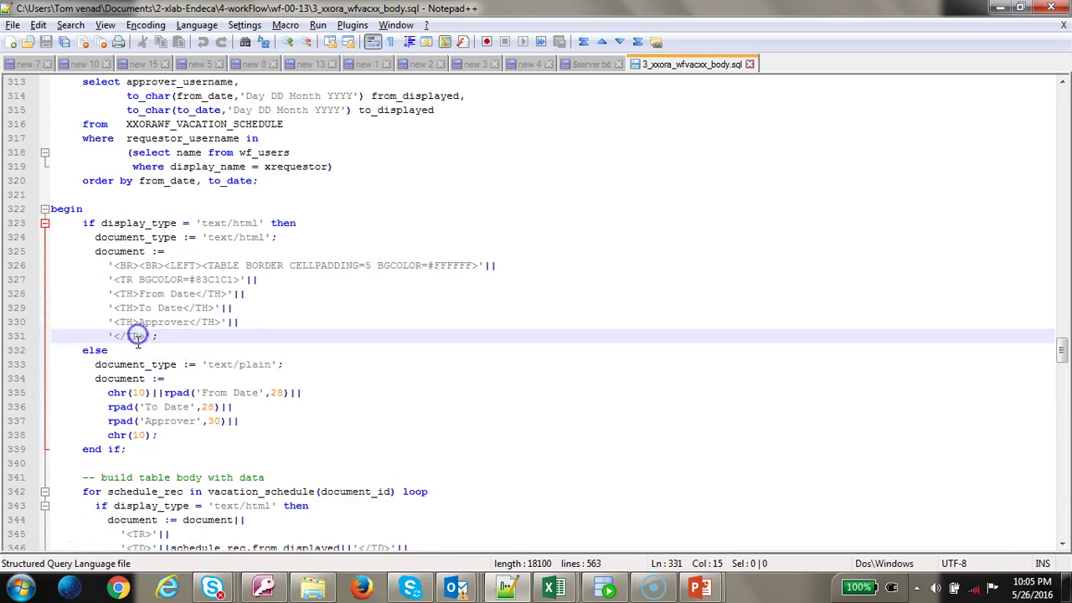
pyautogui.scroll(-1, 167, 410)
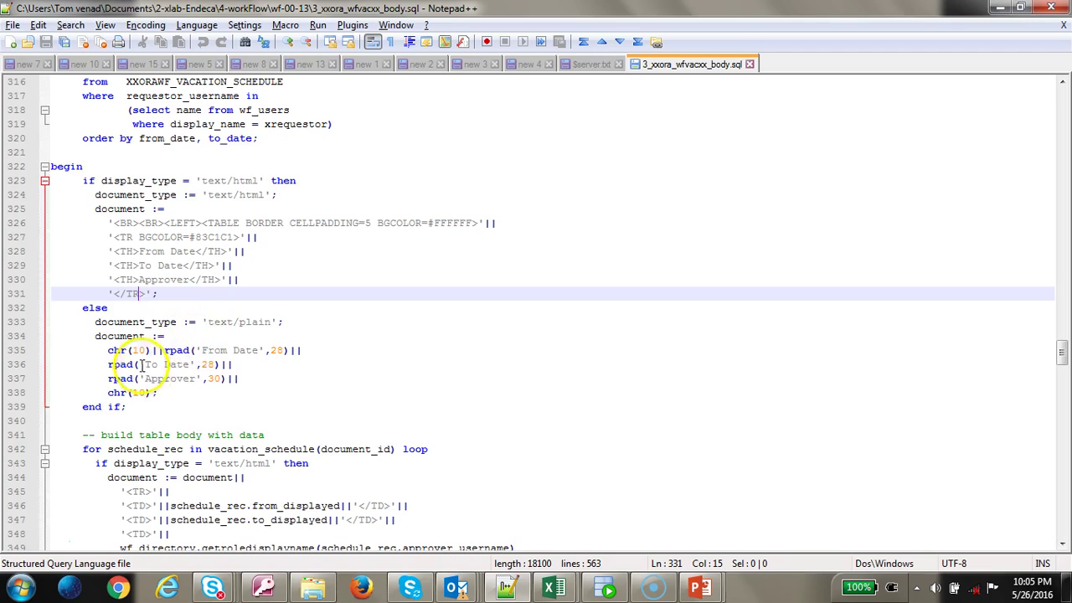
pyautogui.scroll(-2, 117, 356)
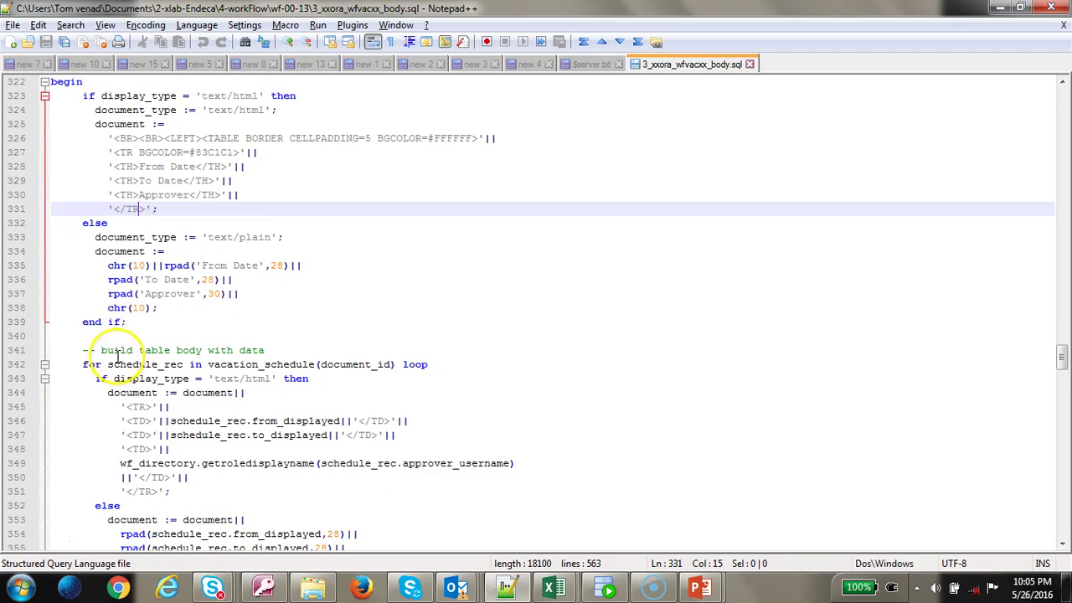
# - Examine the vacation_schedule cursor loop that builds the table body, the table-closing code and the exception handler, then review the procedure's beginning again
pyautogui.doubleClick(268, 366)
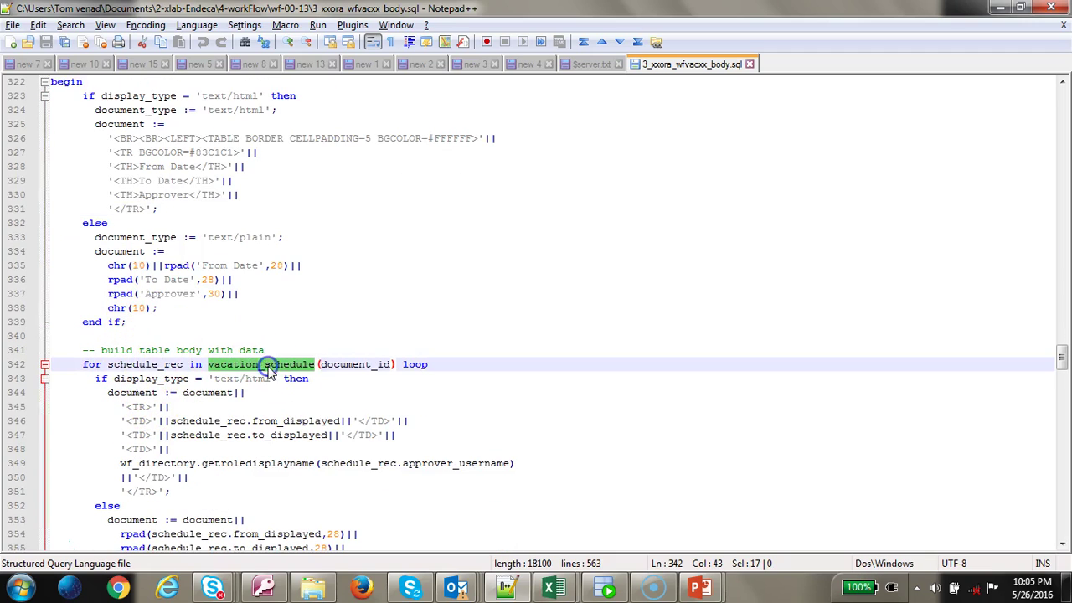
pyautogui.doubleClick(354, 365)
pyautogui.scroll(-2, 226, 399)
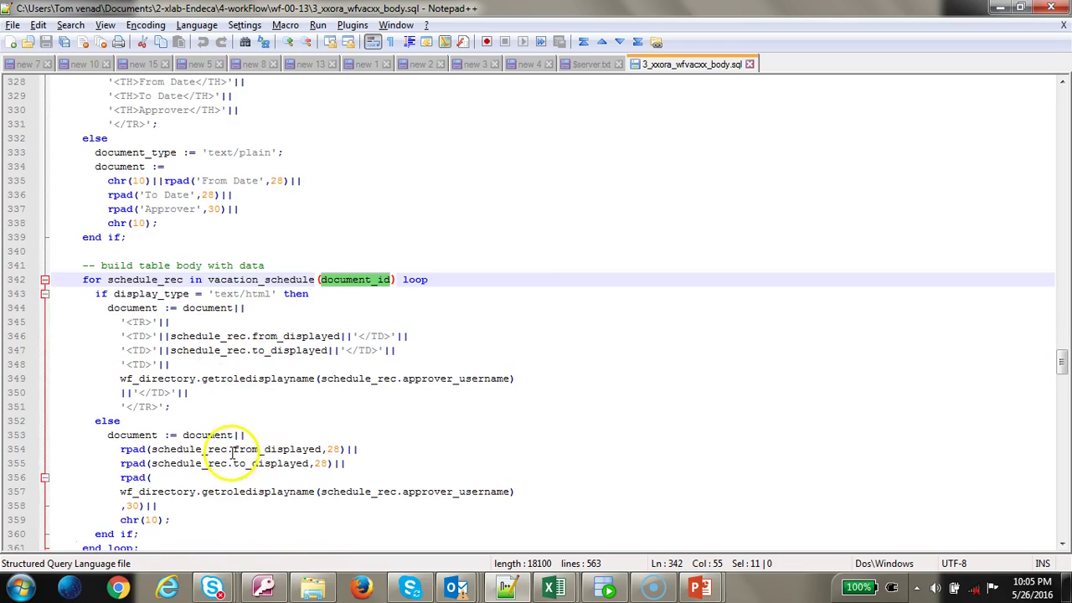
pyautogui.scroll(-3, 228, 450)
pyautogui.scroll(-4, 230, 445)
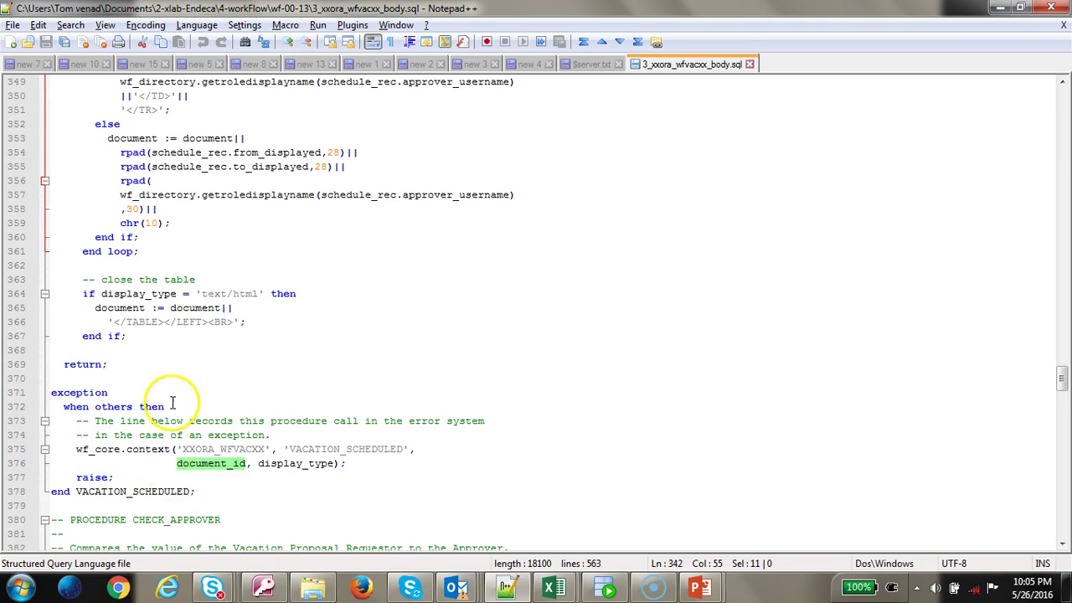
pyautogui.scroll(9, 150, 408)
pyautogui.scroll(3, 172, 406)
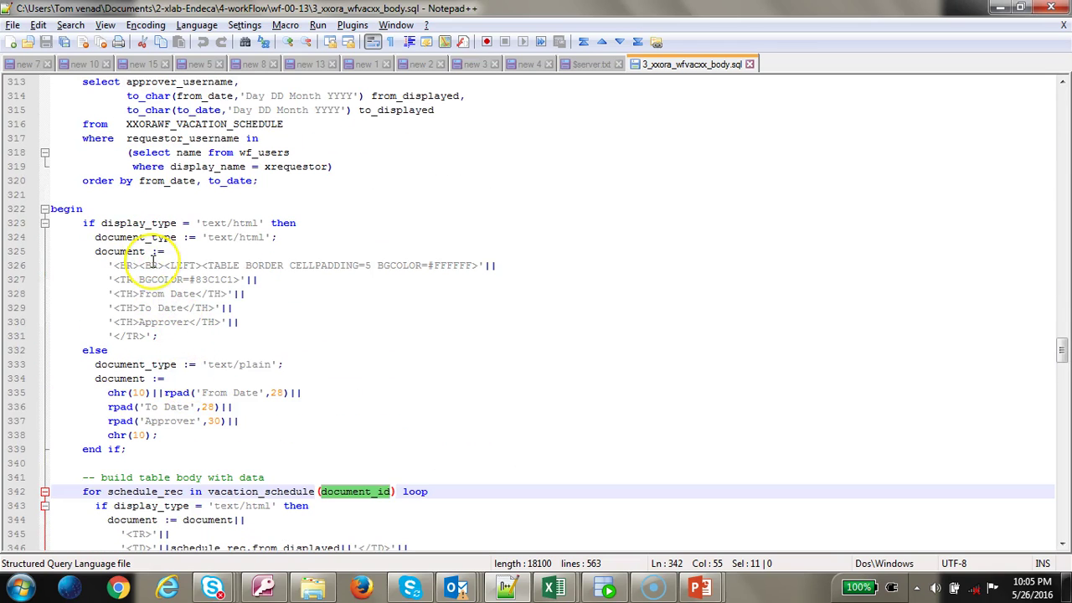
pyautogui.scroll(2, 152, 263)
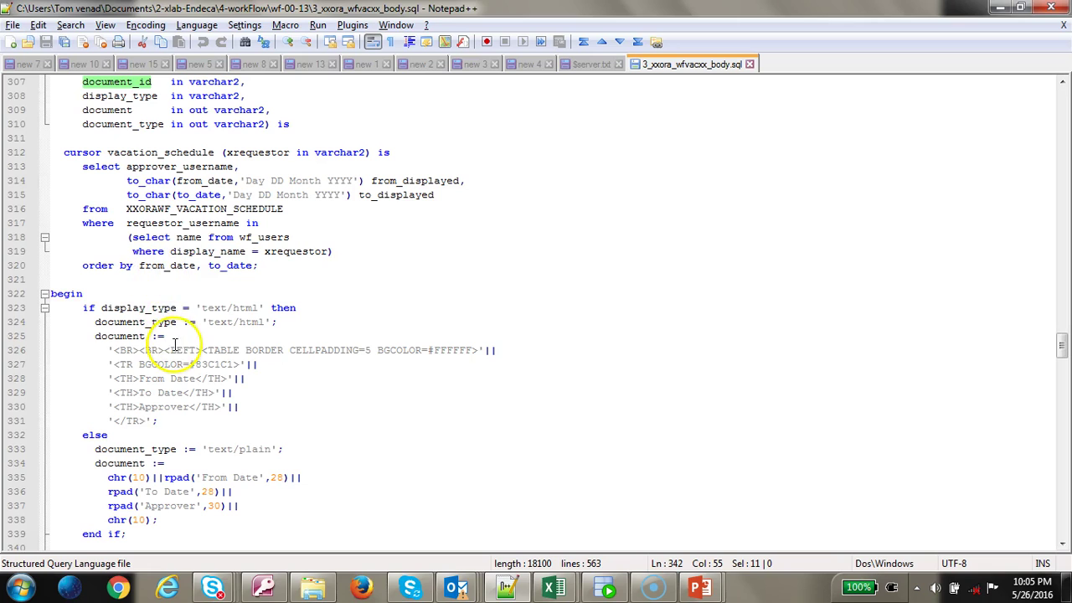
pyautogui.scroll(4, 143, 368)
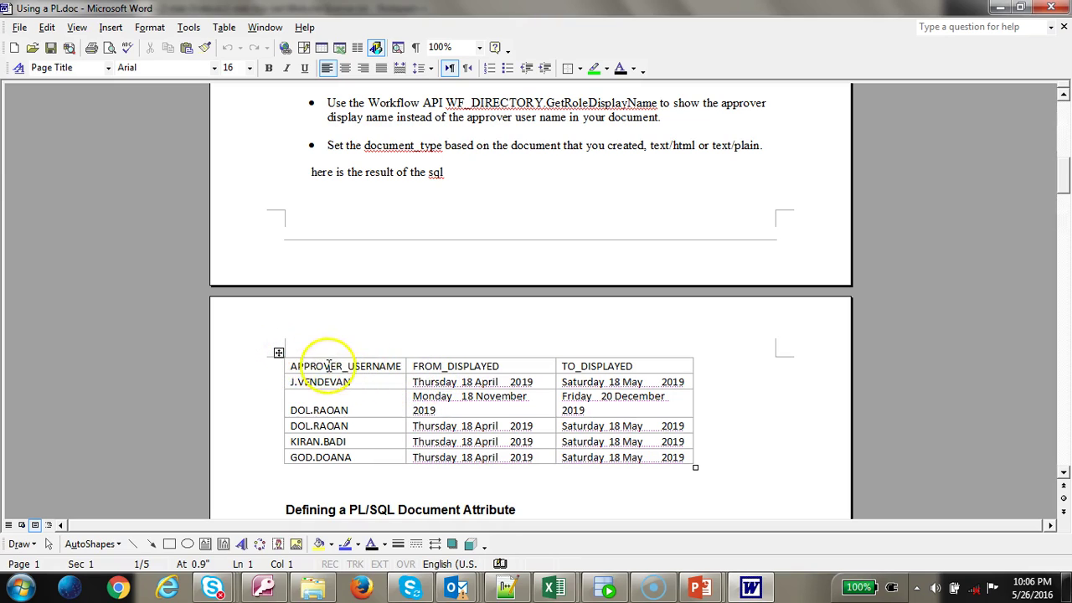
# - Review the SQL result table and the following "Defining a PL/SQL Document Attribute" instructions in the Word document
pyautogui.moveTo(328, 366); pyautogui.dragTo(655, 457)
pyautogui.scroll(-2, 383, 448)
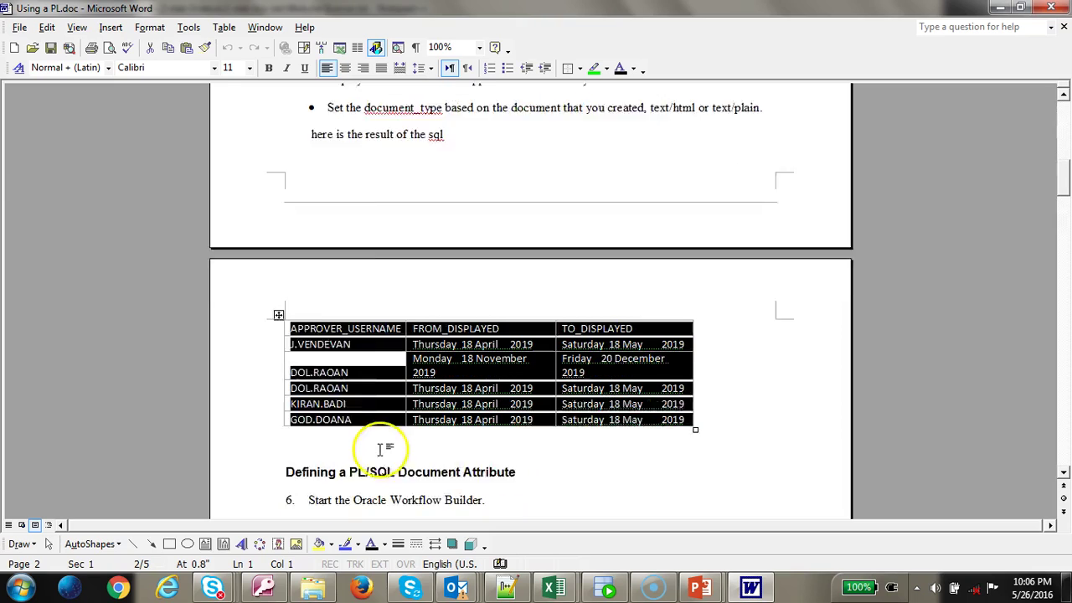
pyautogui.scroll(-1, 460, 450)
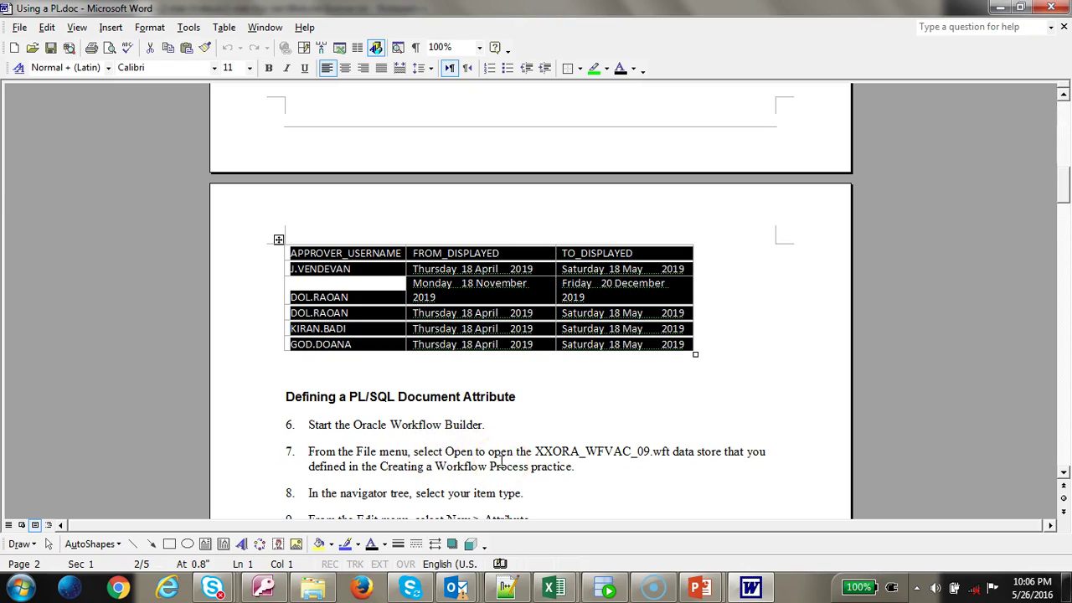
# - Switch to Oracle Workflow Builder and expand XXORA_WFVAC_09 down to the attributes of XX Vacation Proposal
pyautogui.click(750, 588)
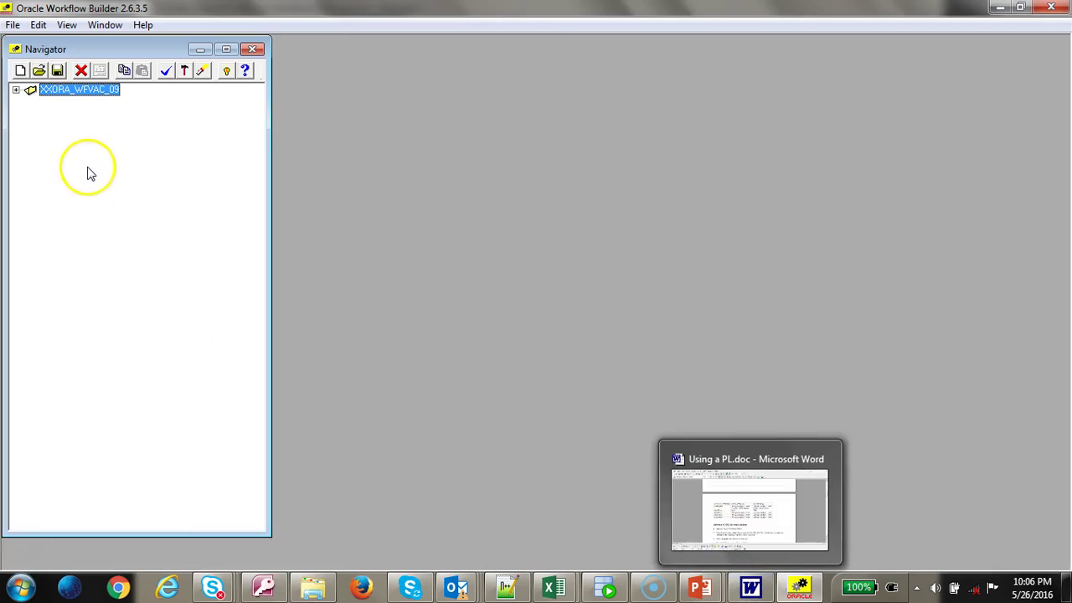
pyautogui.click(16, 89)
pyautogui.click(31, 115)
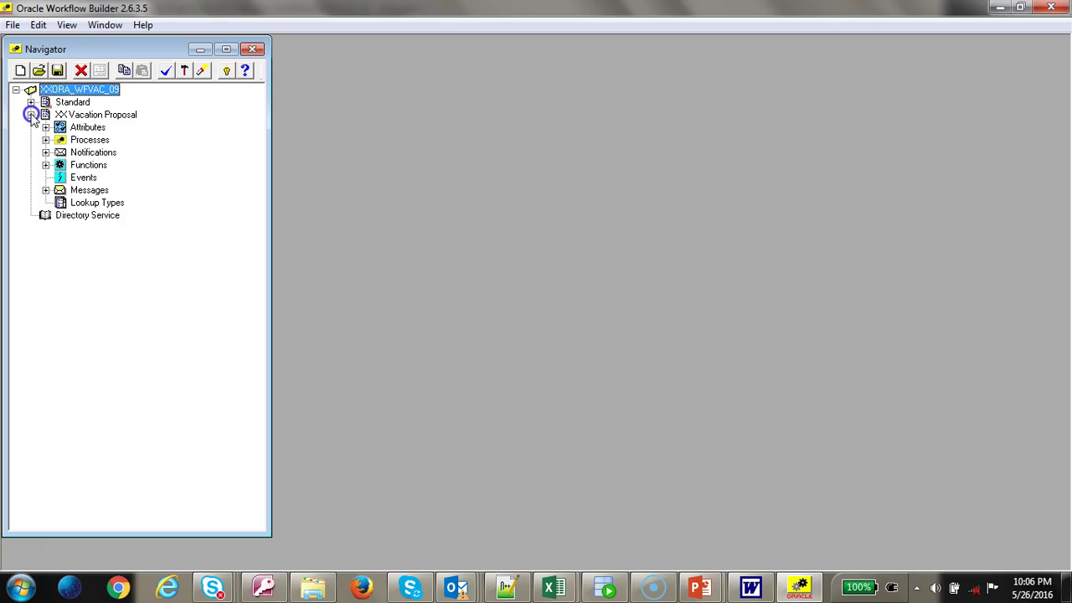
pyautogui.click(45, 128)
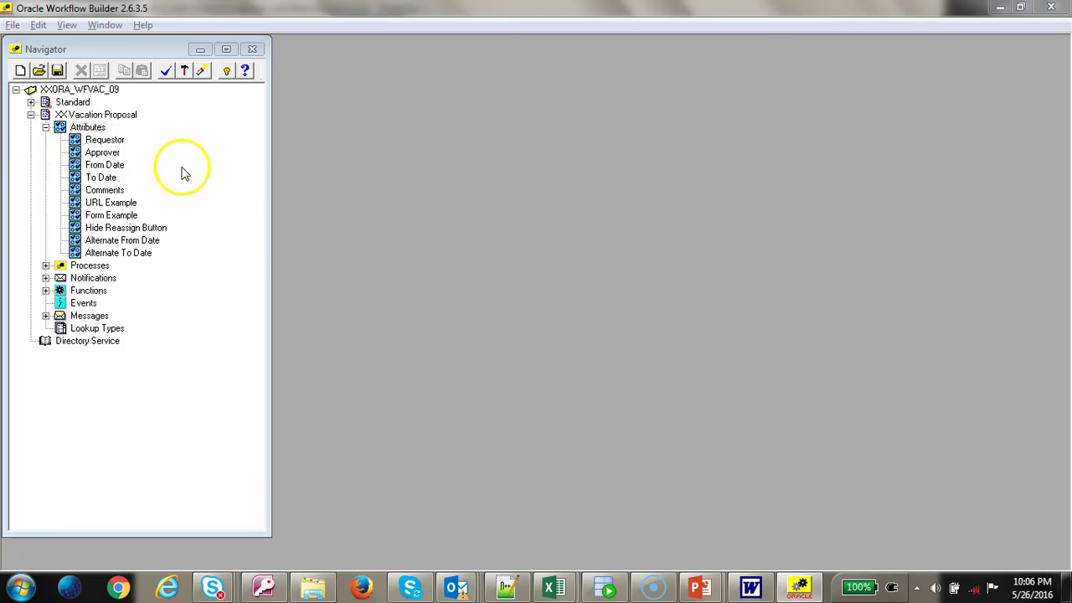
# - Create a new XX Vacation Proposal attribute with the internal name VACATION_SCHEDULE_DOC, copied from step 10 of the Word instructions
pyautogui.hotkey('alt', 'Tab')
pyautogui.scroll(-2, 695, 410)
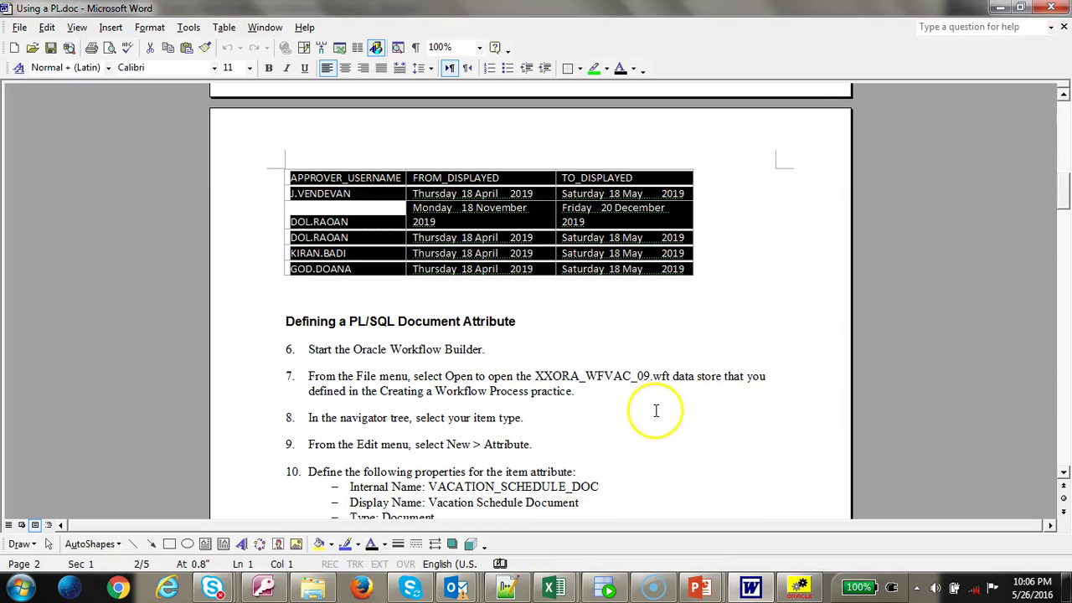
pyautogui.scroll(-2, 591, 430)
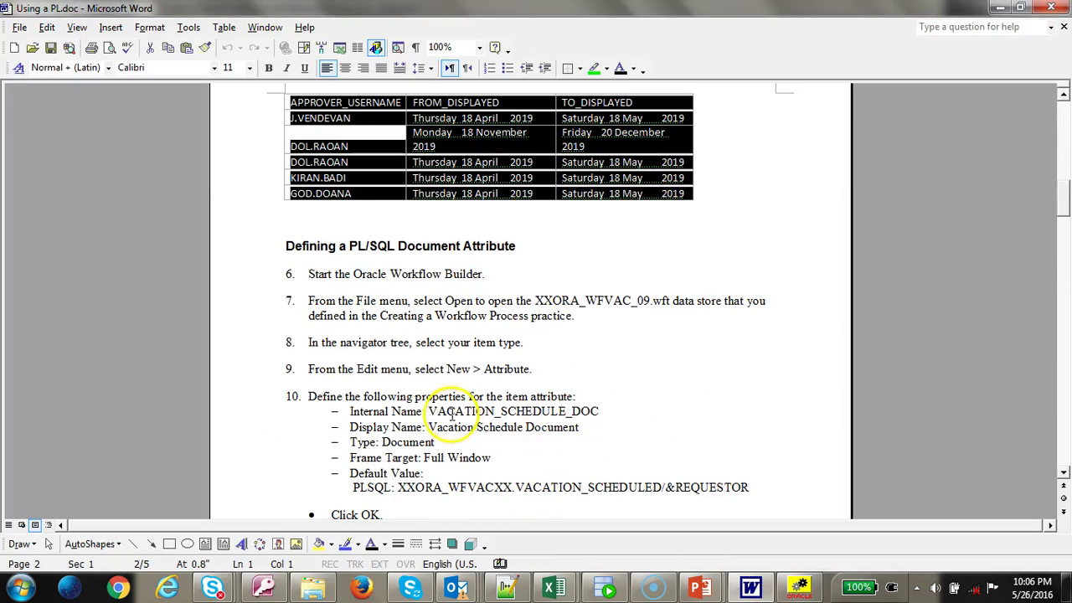
pyautogui.moveTo(429, 411); pyautogui.dragTo(594, 413)
pyautogui.hotkey('ctrl', 'c')
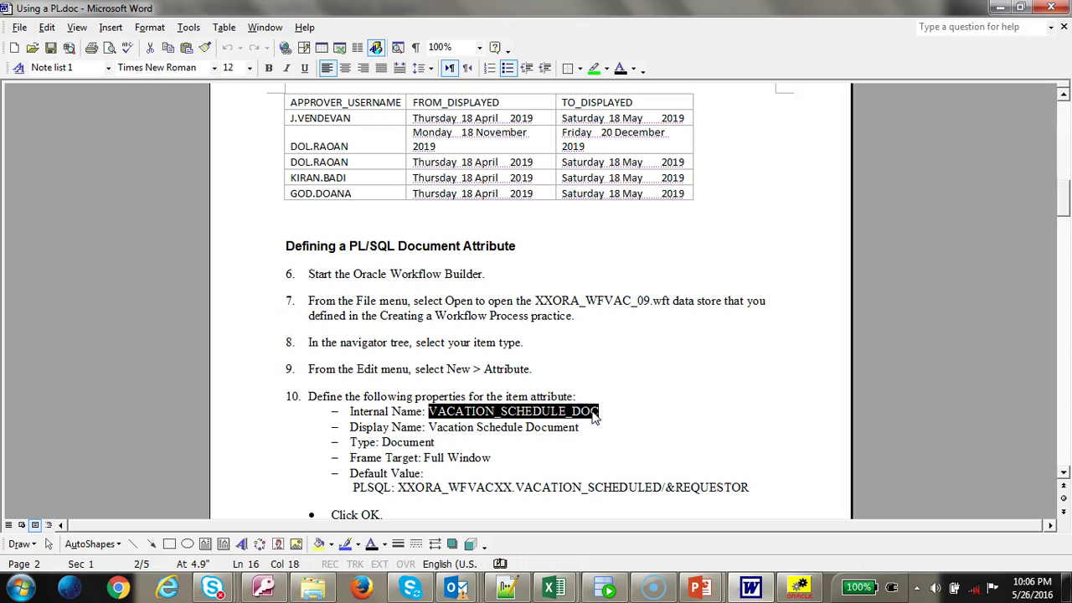
pyautogui.hotkey('alt', 'Tab')
pyautogui.rightClick(104, 127)
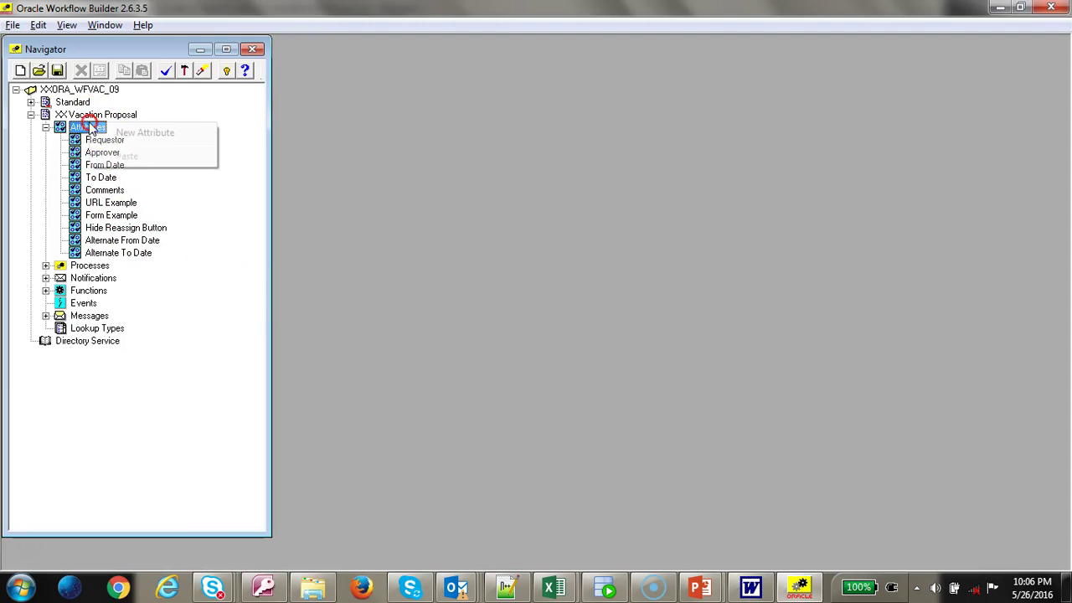
pyautogui.click(144, 135)
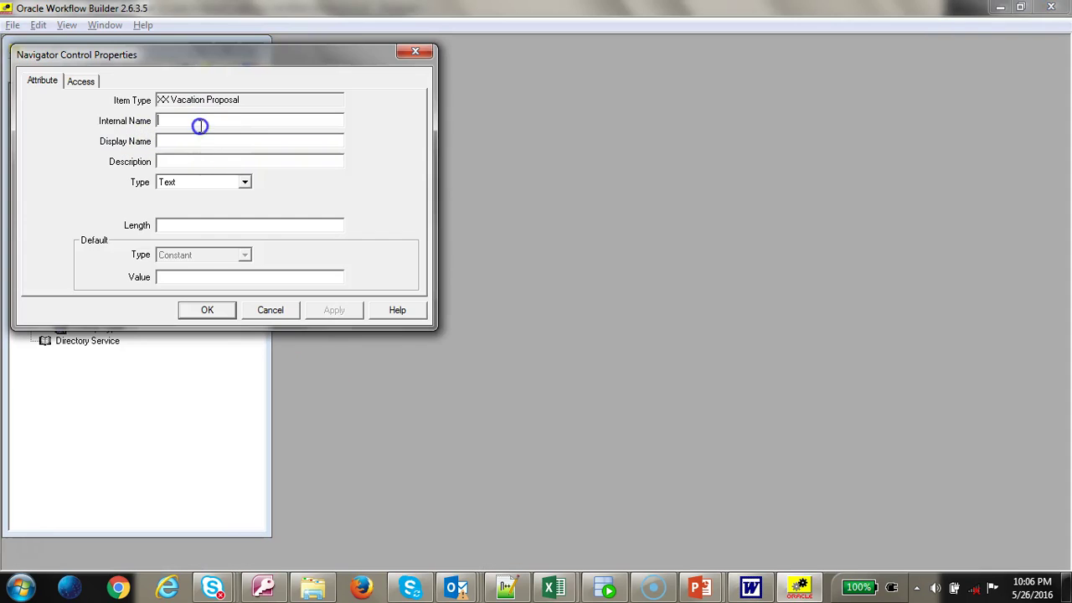
pyautogui.hotkey('ctrl', 'v')
# - Set the attribute's display name and description to "Vacation Schedule Document", copied from the Word instructions, and its type to Document
pyautogui.hotkey('alt', 'Tab')
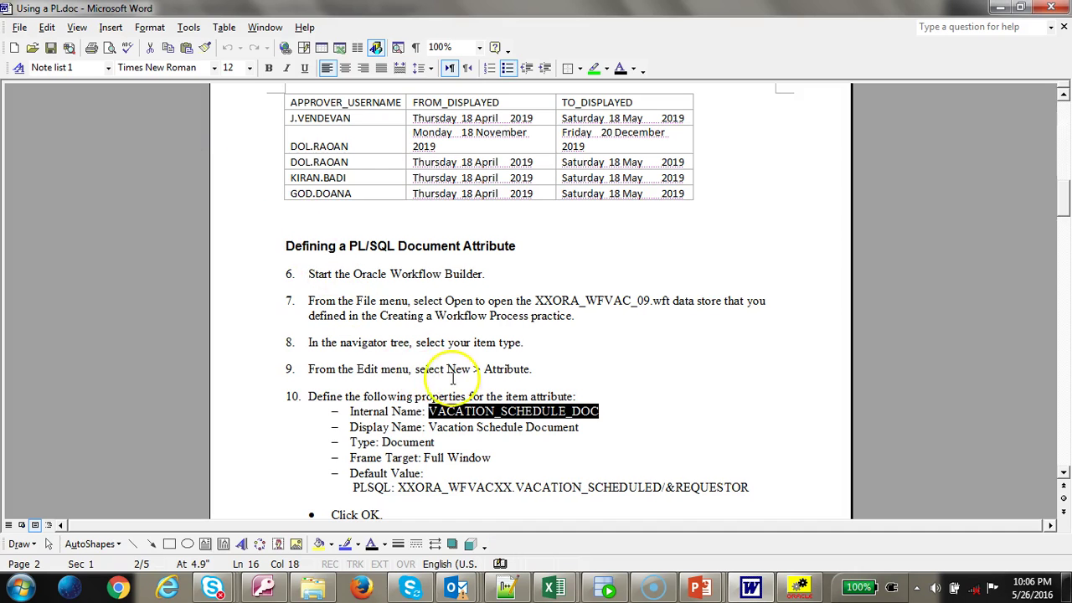
pyautogui.moveTo(429, 428); pyautogui.dragTo(566, 421)
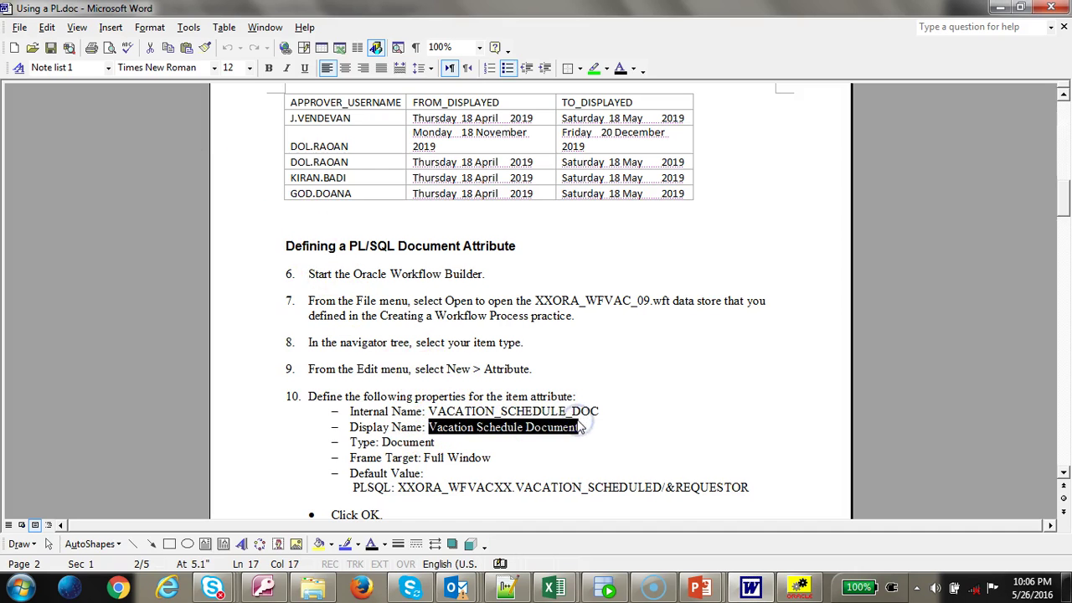
pyautogui.hotkey('ctrl', 'c')
pyautogui.hotkey('alt', 'Tab')
pyautogui.hotkey('ctrl', 'v')
pyautogui.hotkey('alt', 'Tab')
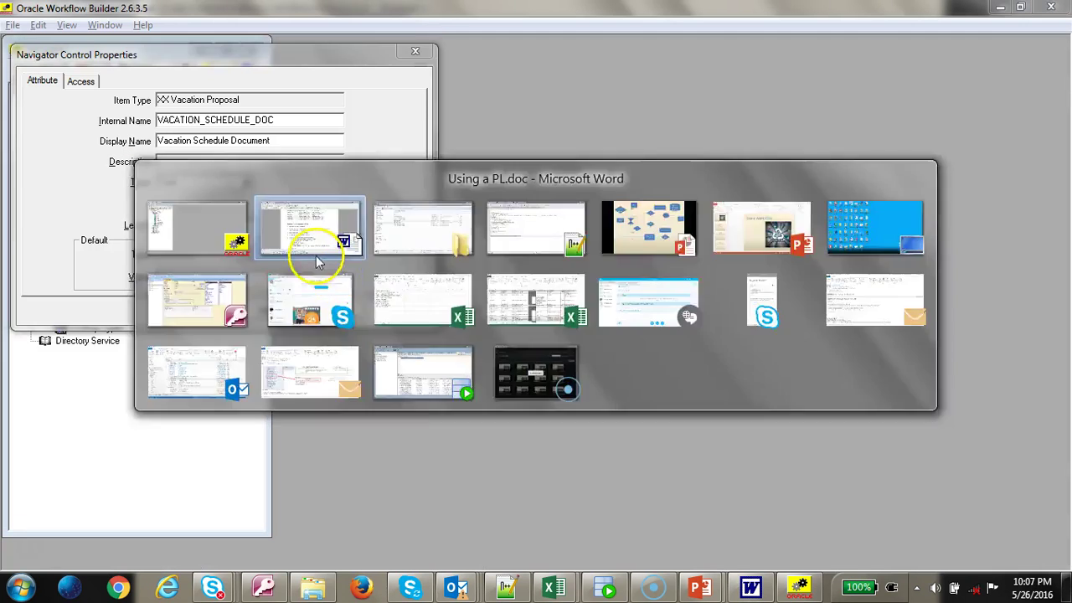
pyautogui.hotkey('alt', 'Tab')
pyautogui.press('Tab')
pyautogui.hotkey('ctrl', 'v')
pyautogui.press('Tab')
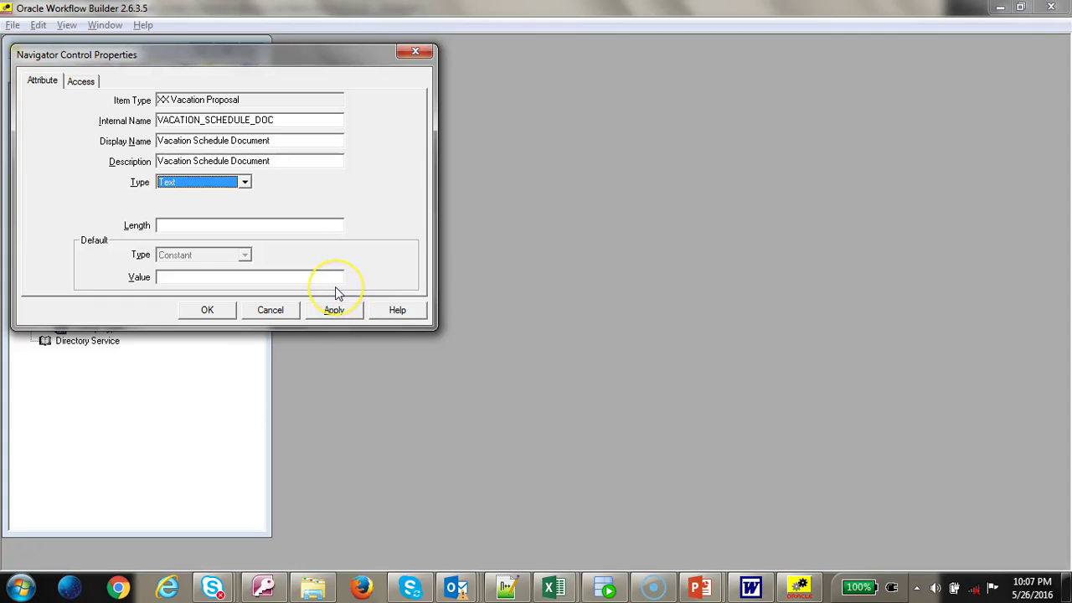
pyautogui.press('d')
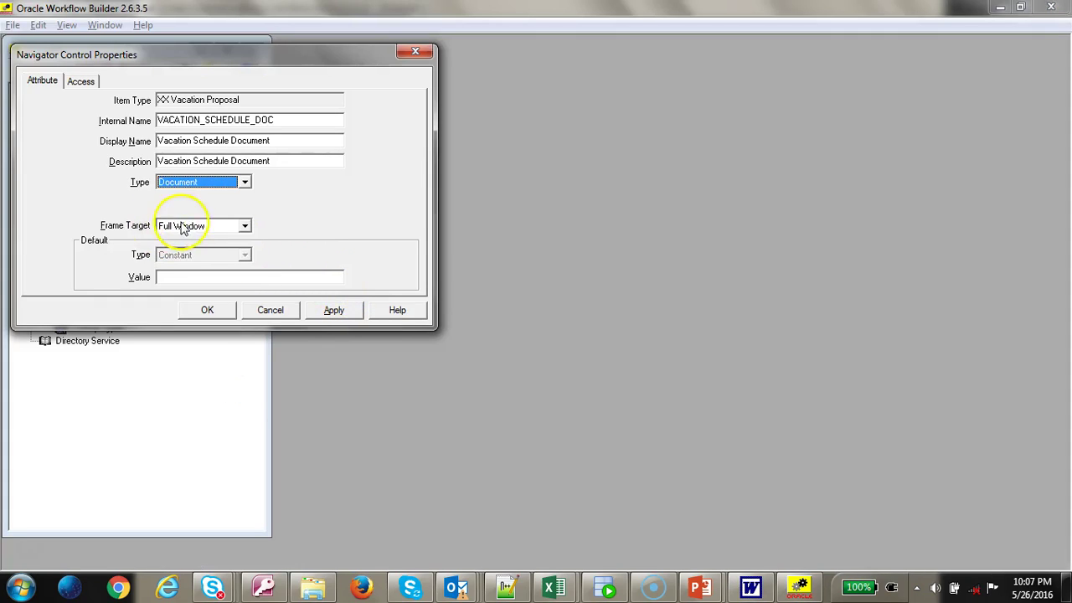
# - Copy PLSQL: XXORA_WFVACXX.VACATION_SCHEDULED/&REQUESTOR from the Word instructions into the attribute's default value and accept the attribute
pyautogui.hotkey('alt', 'Tab')
pyautogui.hotkey('alt', 'Tab')
pyautogui.hotkey('alt', 'Tab')
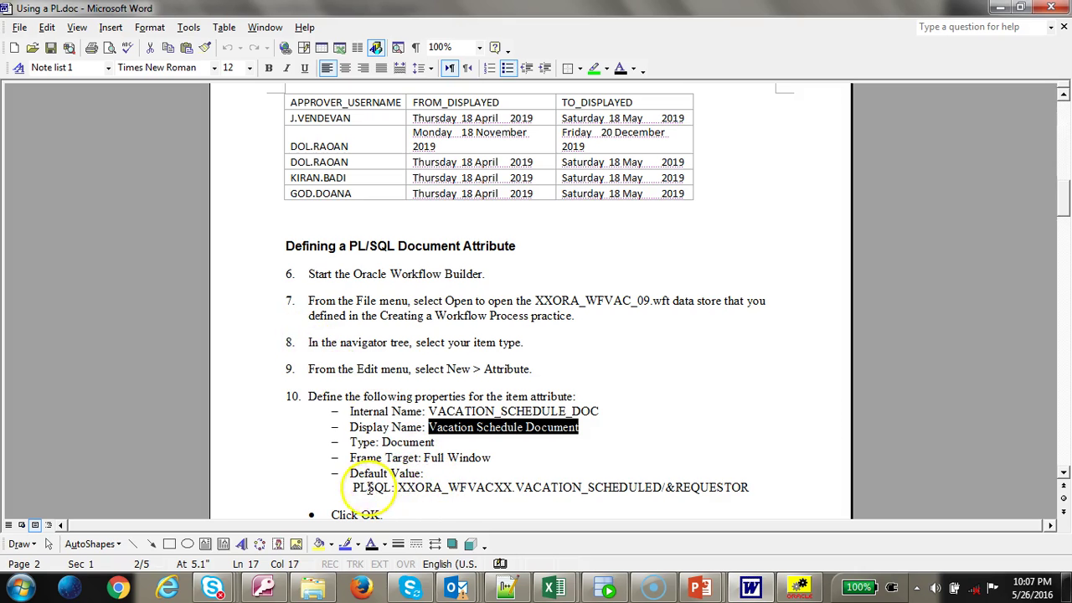
pyautogui.click(365, 487)
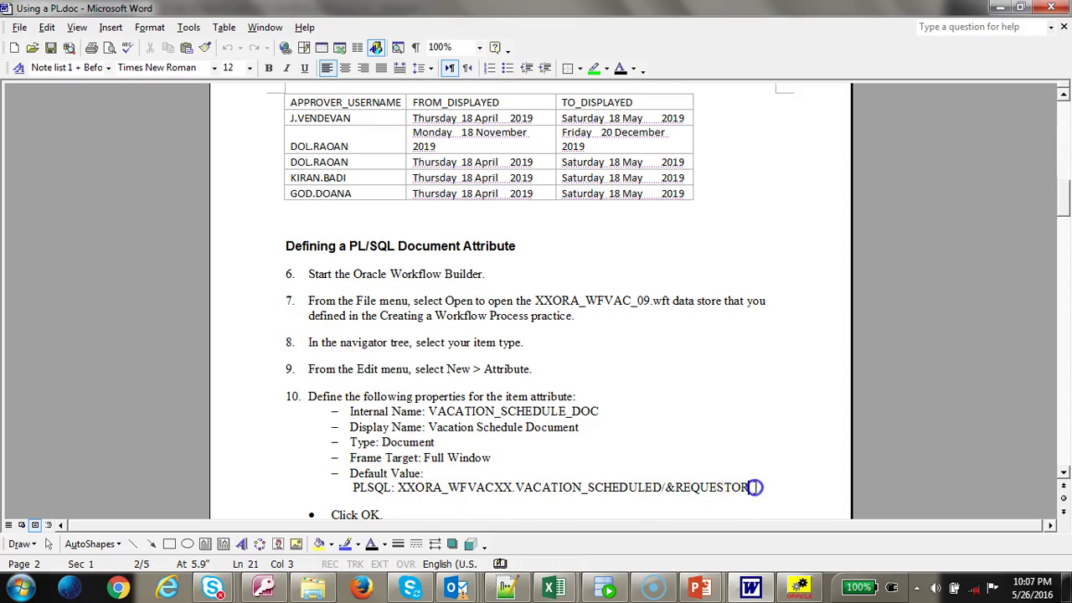
pyautogui.moveTo(754, 488); pyautogui.dragTo(391, 489)
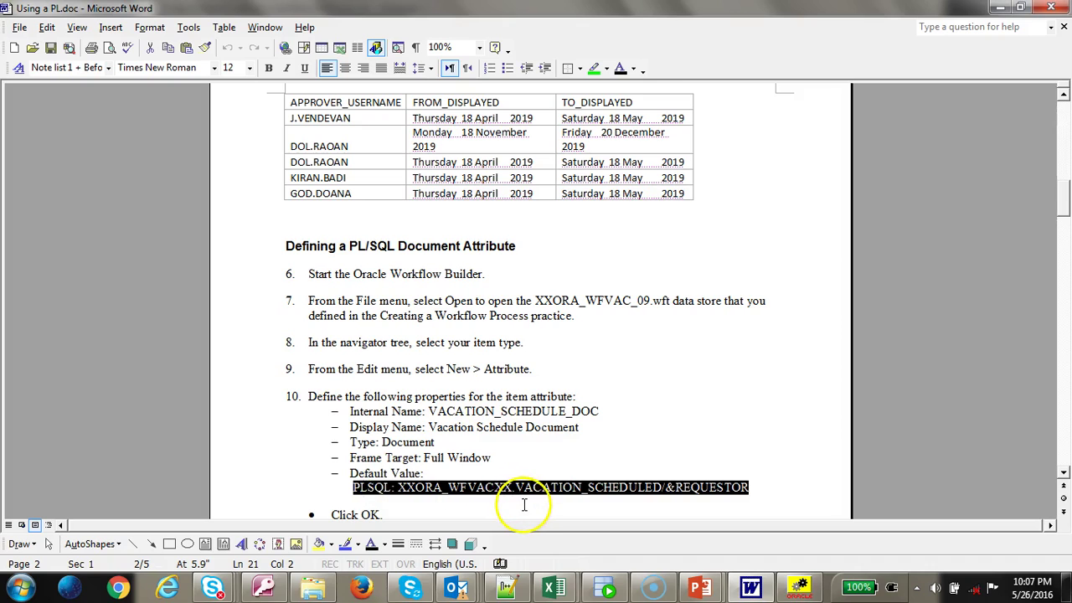
pyautogui.hotkey('alt', 'Tab')
pyautogui.click(244, 280)
pyautogui.hotkey('ctrl', 'v')
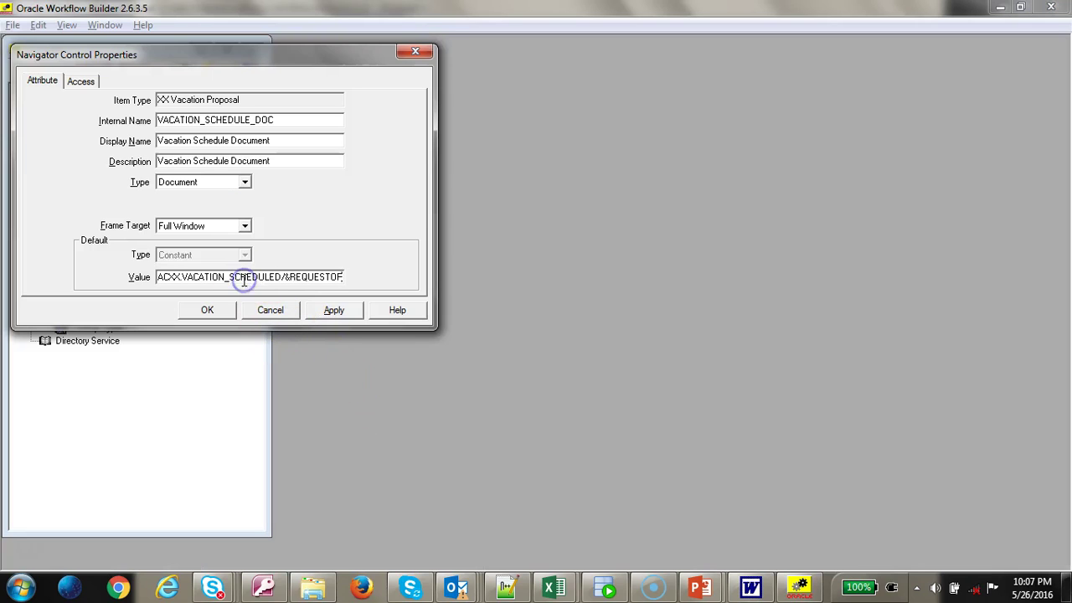
pyautogui.click(208, 311)
# - Examine the procedure call and the &REQUESTOR argument in the Word document's default value, checking them against the SQL file in Notepad++
pyautogui.hotkey('alt', 'Tab')
pyautogui.click(466, 486)
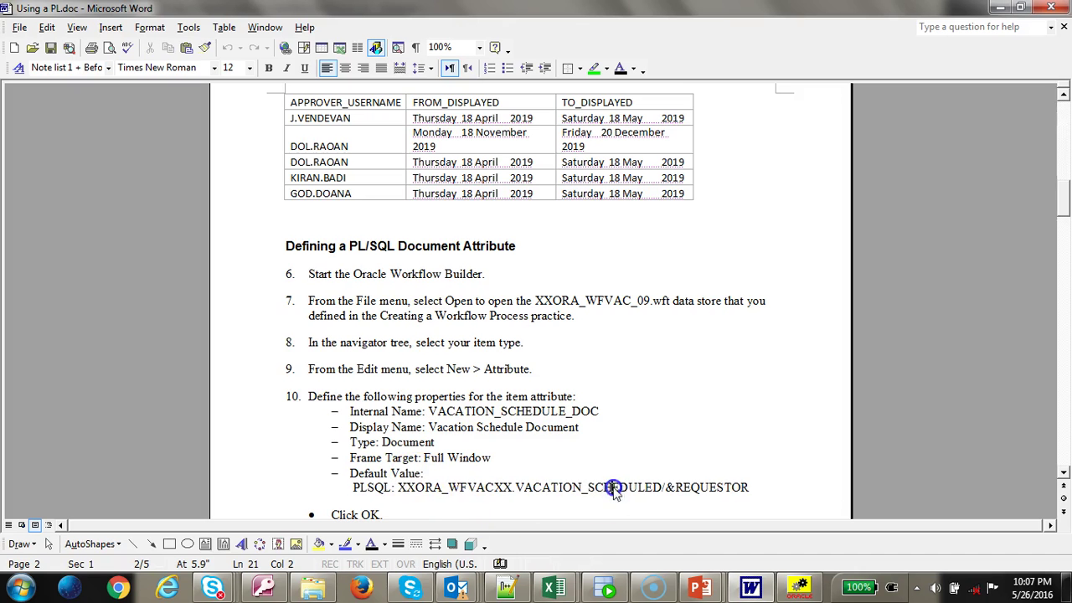
pyautogui.moveTo(391, 488); pyautogui.dragTo(725, 490)
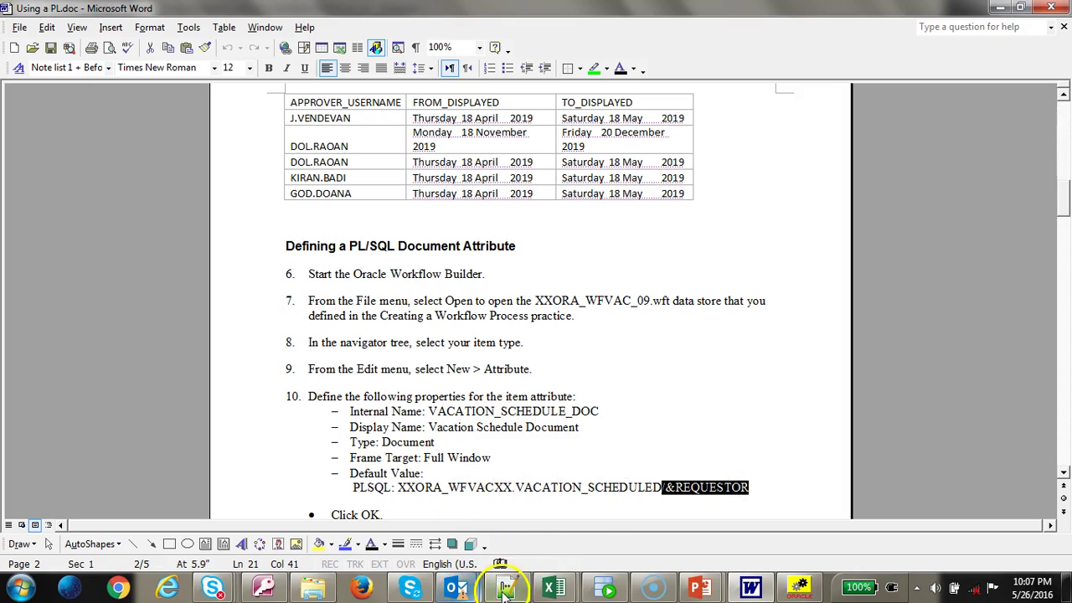
pyautogui.moveTo(503, 584)
pyautogui.click(502, 517)
pyautogui.hotkey('alt', 'Tab')
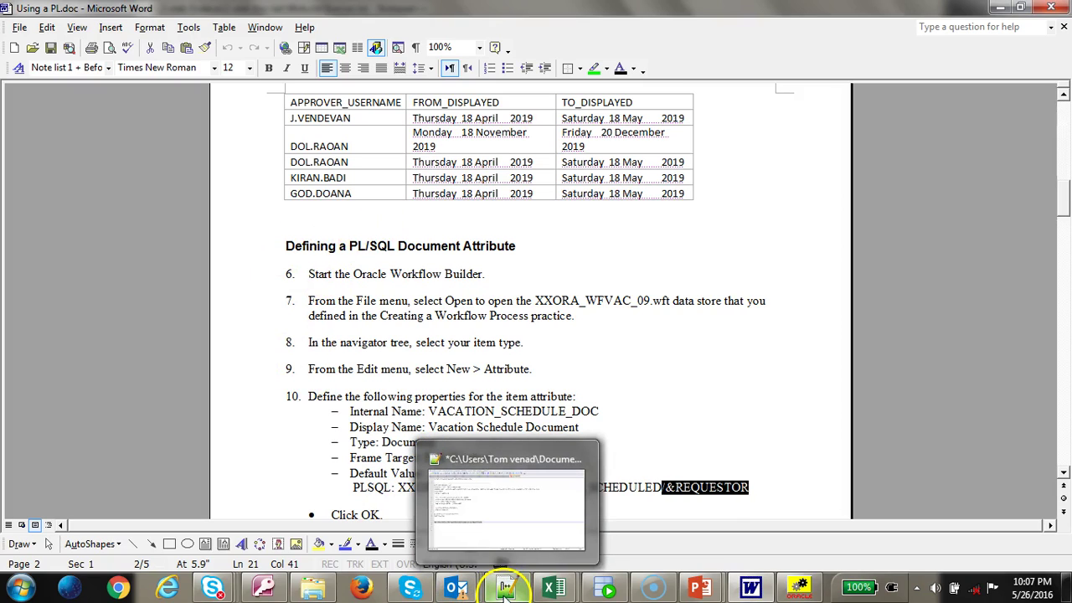
# - Examine the vacation_schedule cursor and the document-building code in 3_xxora_wfvacxx_body.sql in Notepad++
pyautogui.moveTo(328, 595)
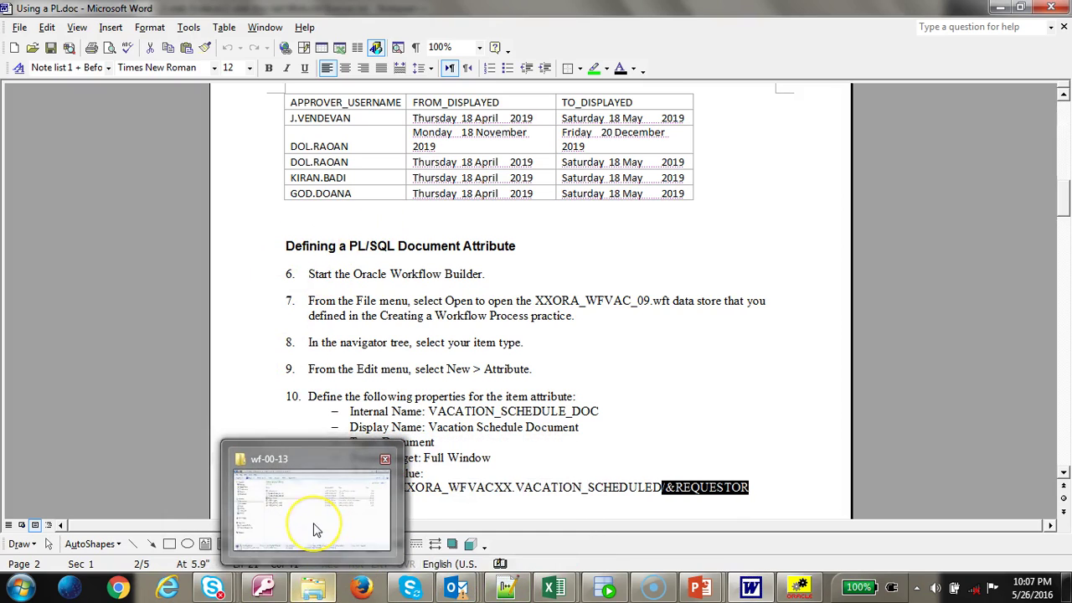
pyautogui.click(317, 530)
pyautogui.scroll(6, 366, 430)
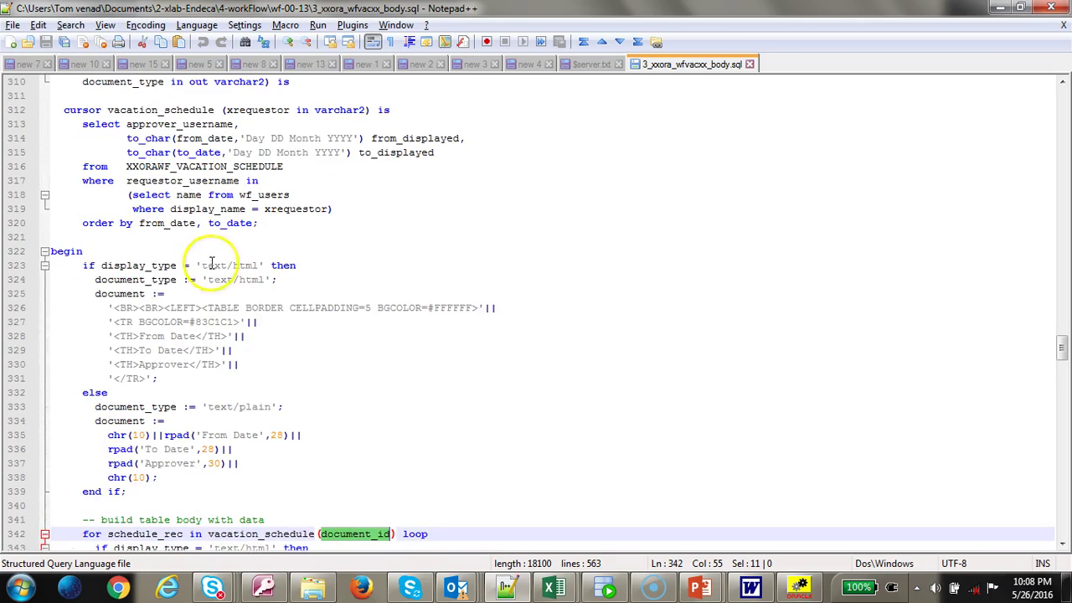
pyautogui.hotkey('alt', 'Tab')
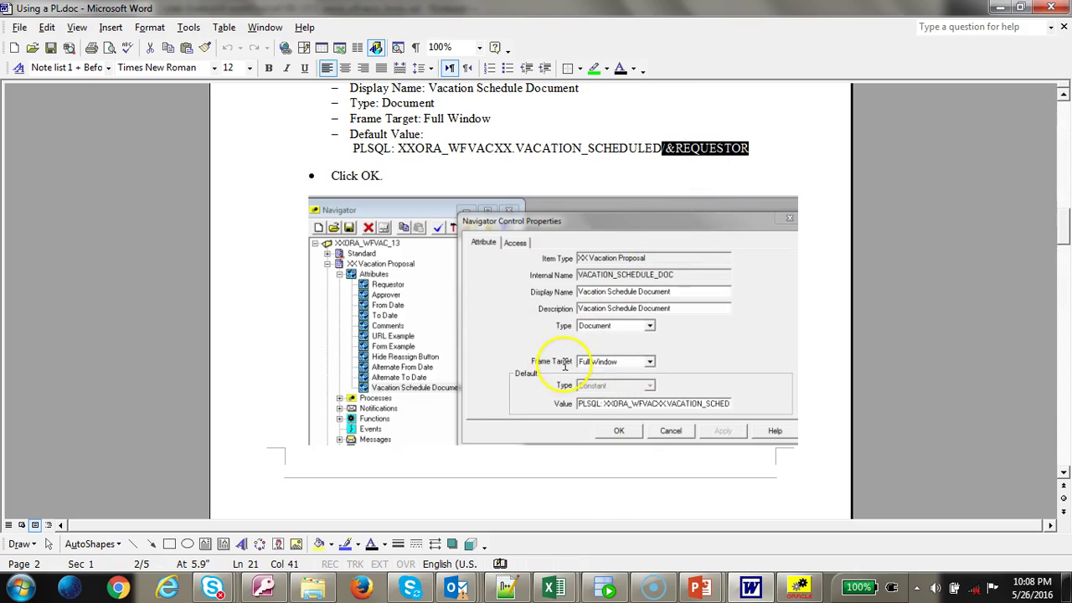
# - Create a new XX Vacation Proposal message in Oracle Workflow Builder with the internal name VACATION_SCHEDULE_MSG, copied from step 12 of the Word instructions
pyautogui.scroll(-5, 562, 411)
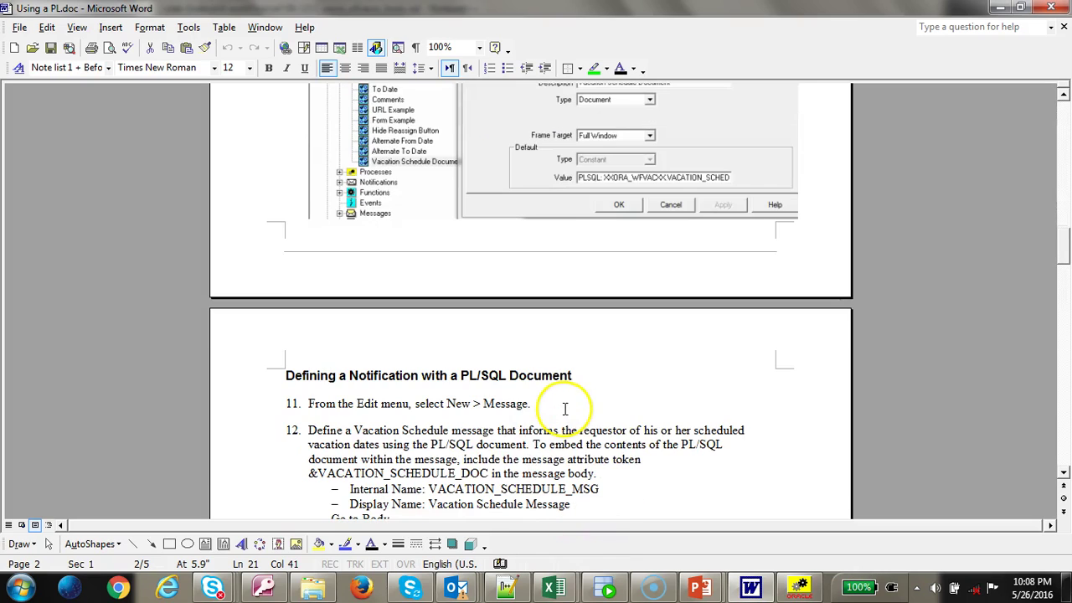
pyautogui.click(800, 588)
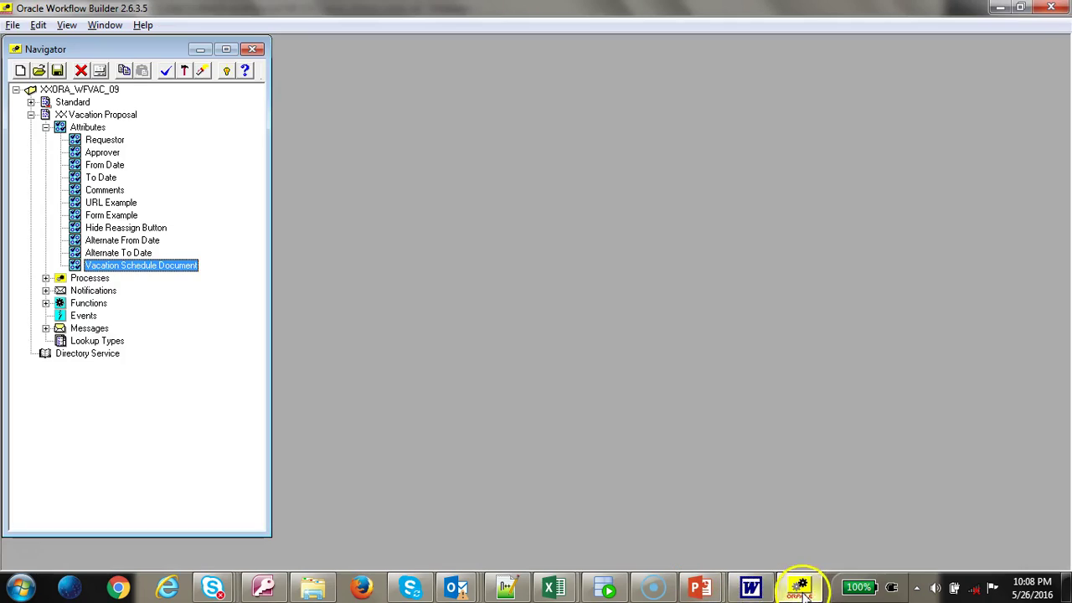
pyautogui.click(46, 291)
pyautogui.click(46, 291)
pyautogui.click(46, 328)
pyautogui.rightClick(92, 328)
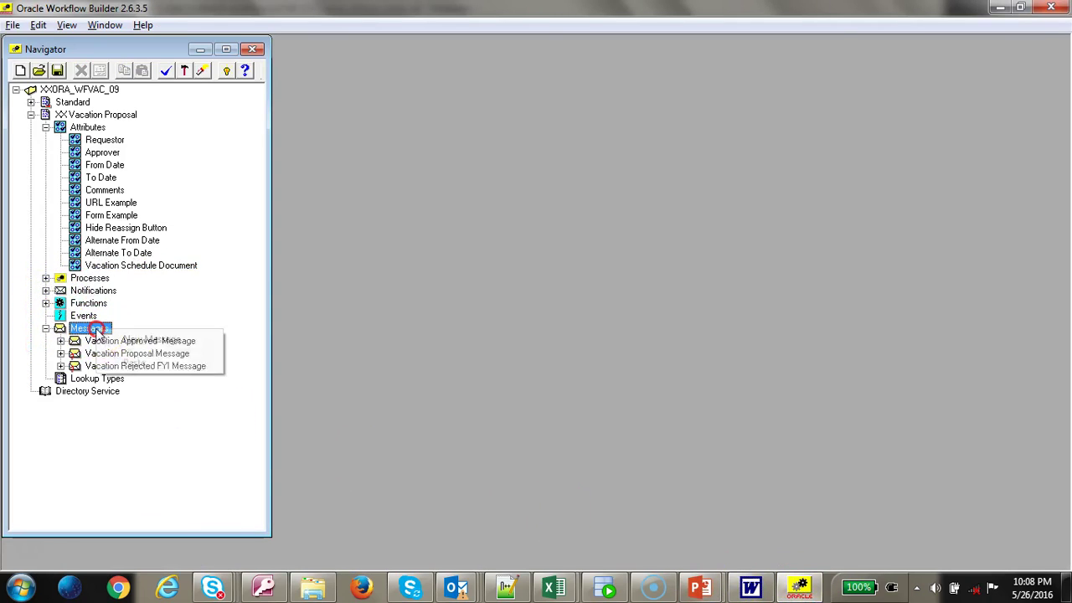
pyautogui.click(148, 344)
pyautogui.hotkey('alt', 'Tab')
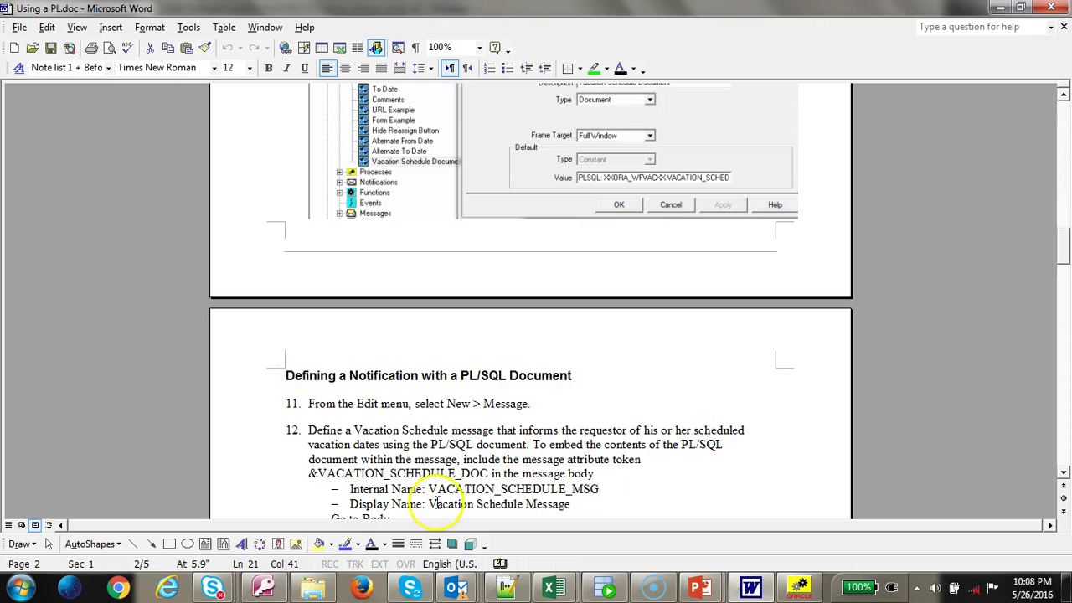
pyautogui.moveTo(428, 489); pyautogui.dragTo(602, 490)
pyautogui.click(613, 491)
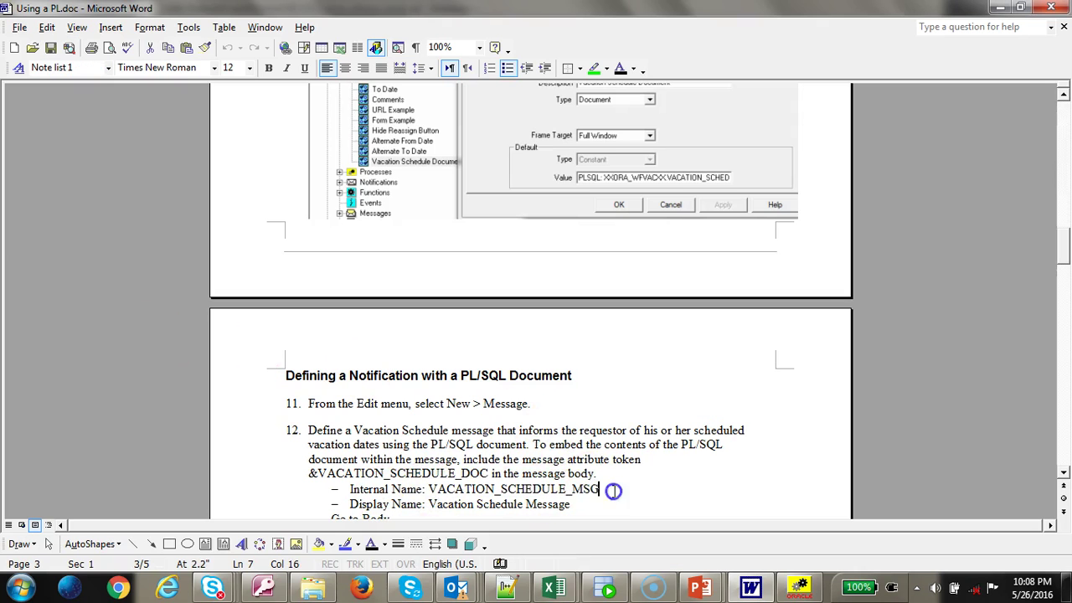
pyautogui.doubleClick(474, 490)
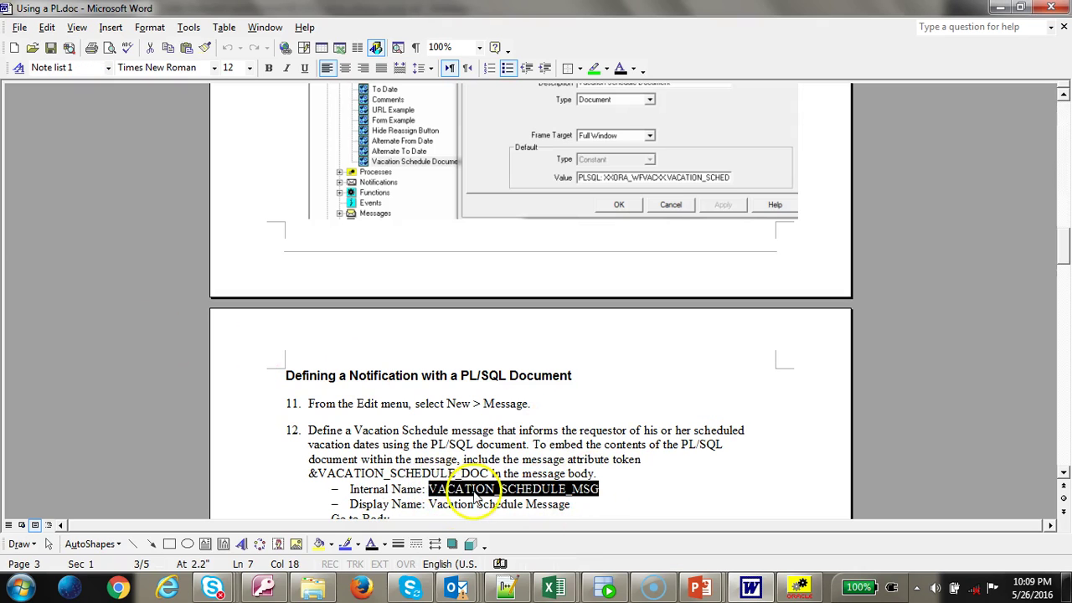
pyautogui.hotkey('alt', 'Tab')
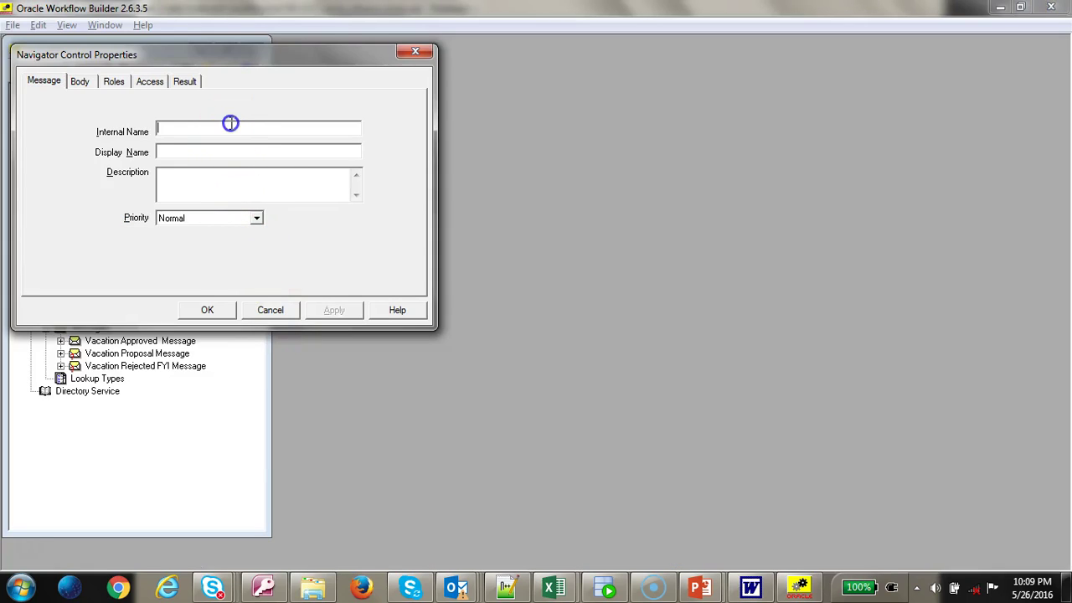
pyautogui.hotkey('ctrl', 'v')
# - Set the new message's display name to "Vacation Schedule Message", copied from the Word instructions
pyautogui.hotkey('alt', 'Tab')
pyautogui.moveTo(571, 470); pyautogui.dragTo(442, 474)
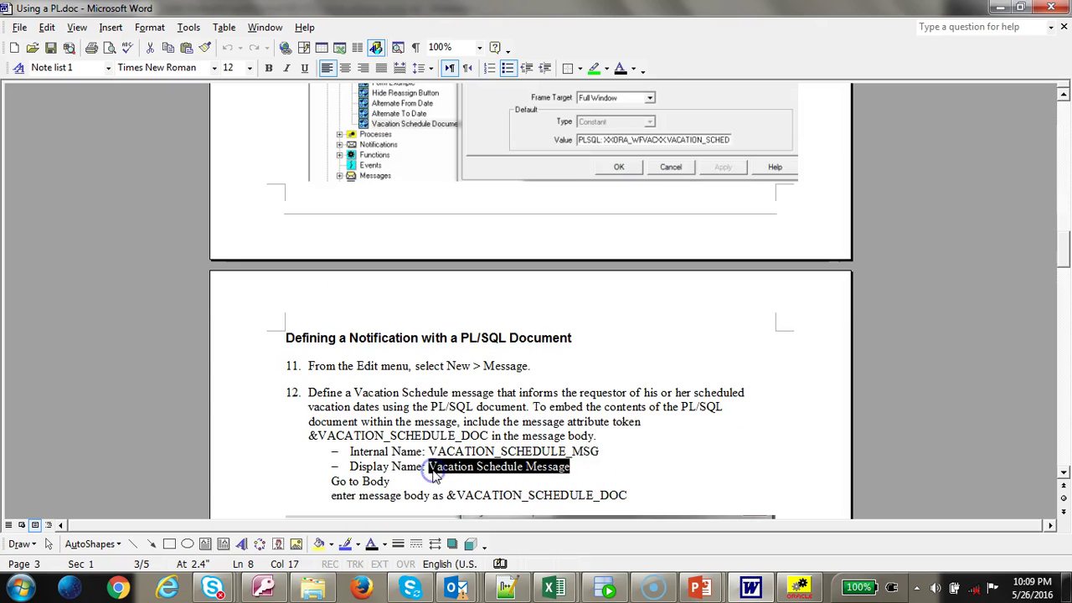
pyautogui.hotkey('ctrl', 'c')
pyautogui.hotkey('alt', 'Tab')
pyautogui.press('Tab')
pyautogui.hotkey('ctrl', 'v')
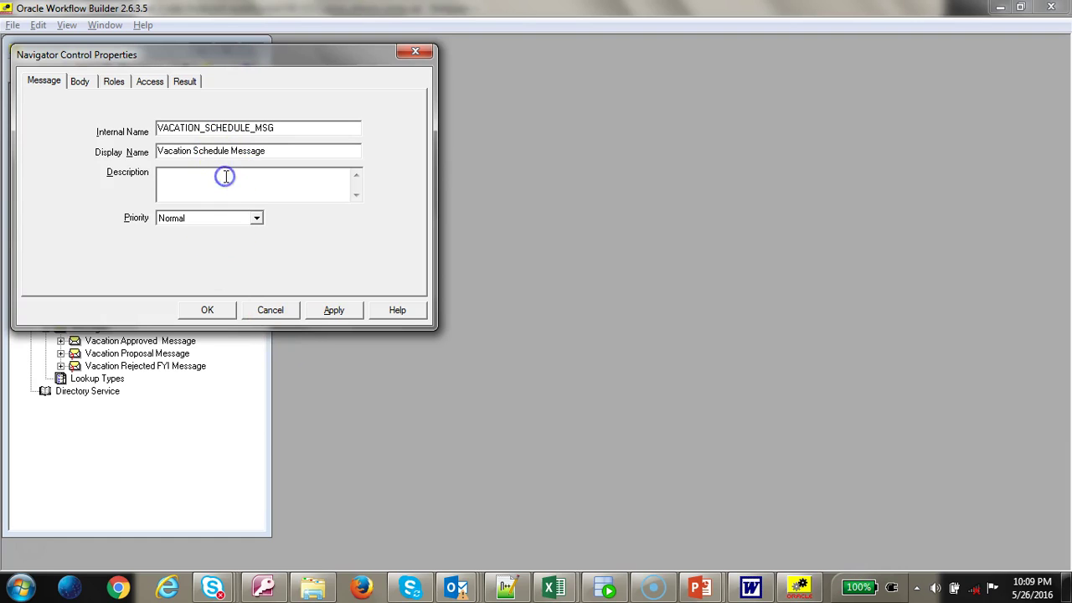
# - Copy &VACATION_SCHEDULE_DOC from the Word instructions into the message's text body and accept the message
pyautogui.click(80, 81)
pyautogui.hotkey('alt', 'Tab')
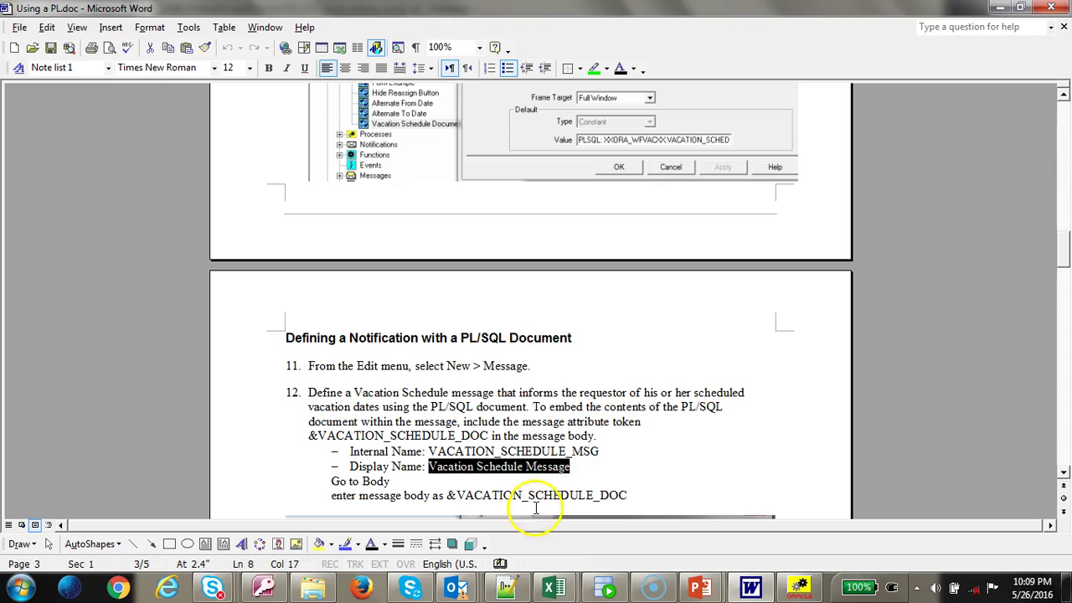
pyautogui.moveTo(642, 495); pyautogui.dragTo(450, 497)
pyautogui.hotkey('ctrl', 'c')
pyautogui.hotkey('alt', 'Tab')
pyautogui.click(253, 210)
pyautogui.hotkey('ctrl', 'v')
pyautogui.doubleClick(262, 179)
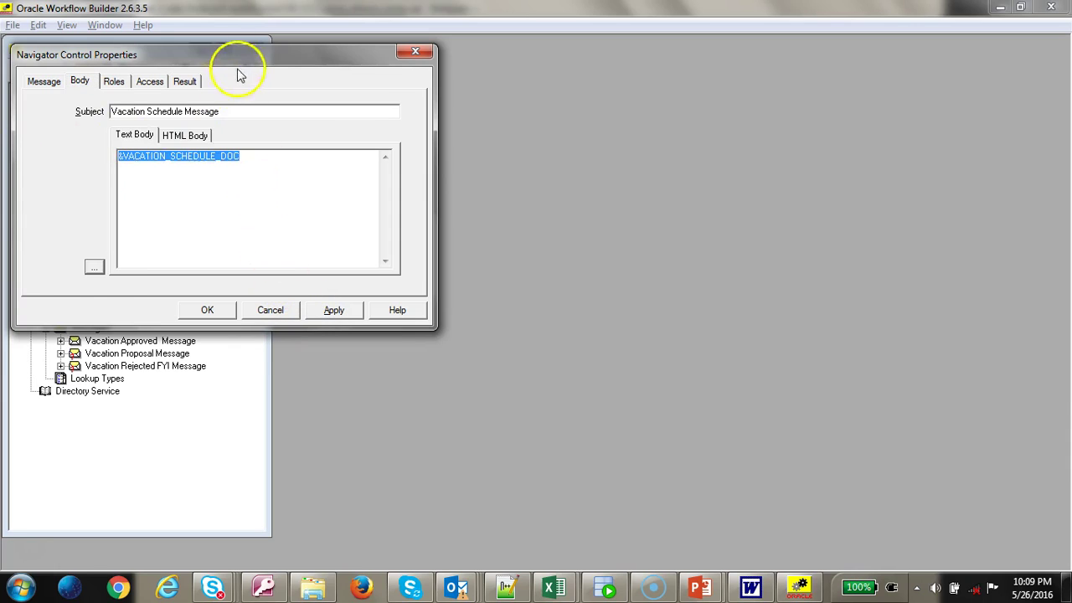
pyautogui.moveTo(237, 57); pyautogui.dragTo(853, 122)
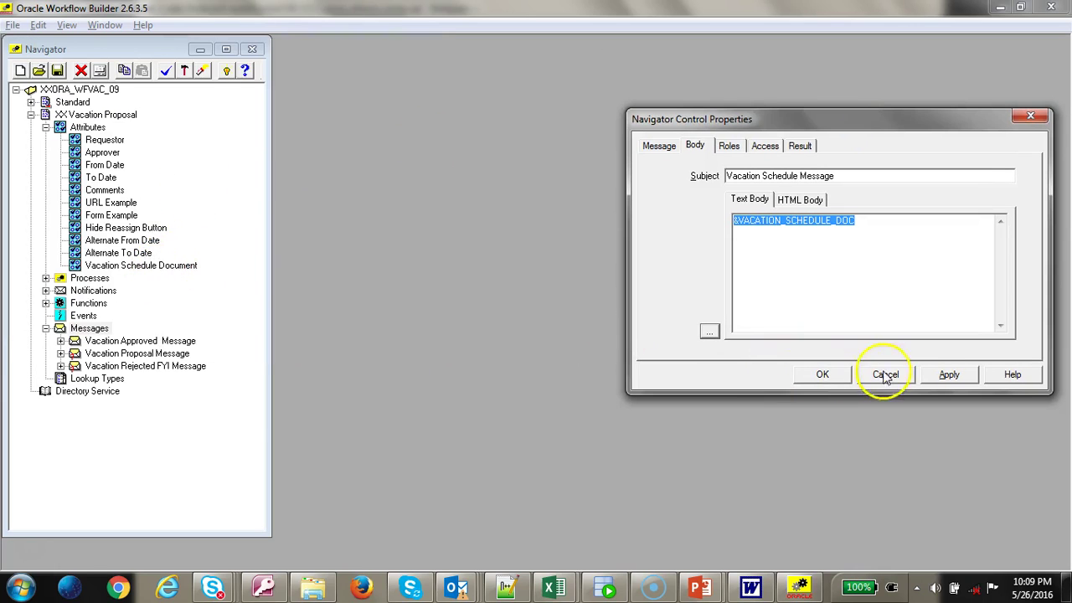
pyautogui.click(948, 374)
pyautogui.click(824, 376)
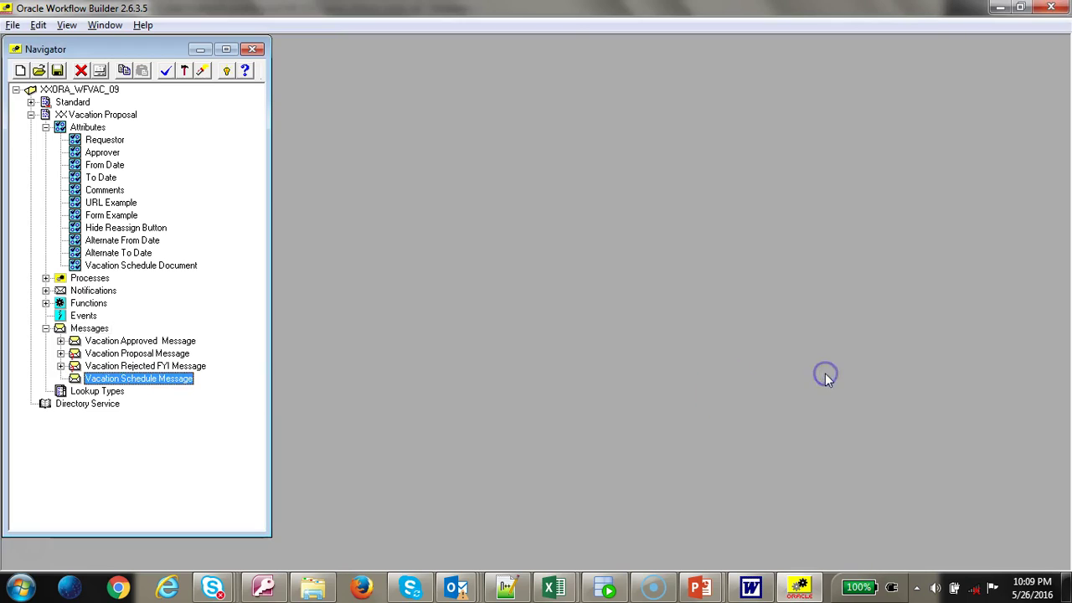
# - Add the Vacation Schedule Document and Requestor item attributes to the Vacation Schedule Message as message attributes
pyautogui.click(124, 266)
pyautogui.moveTo(124, 267); pyautogui.dragTo(151, 377)
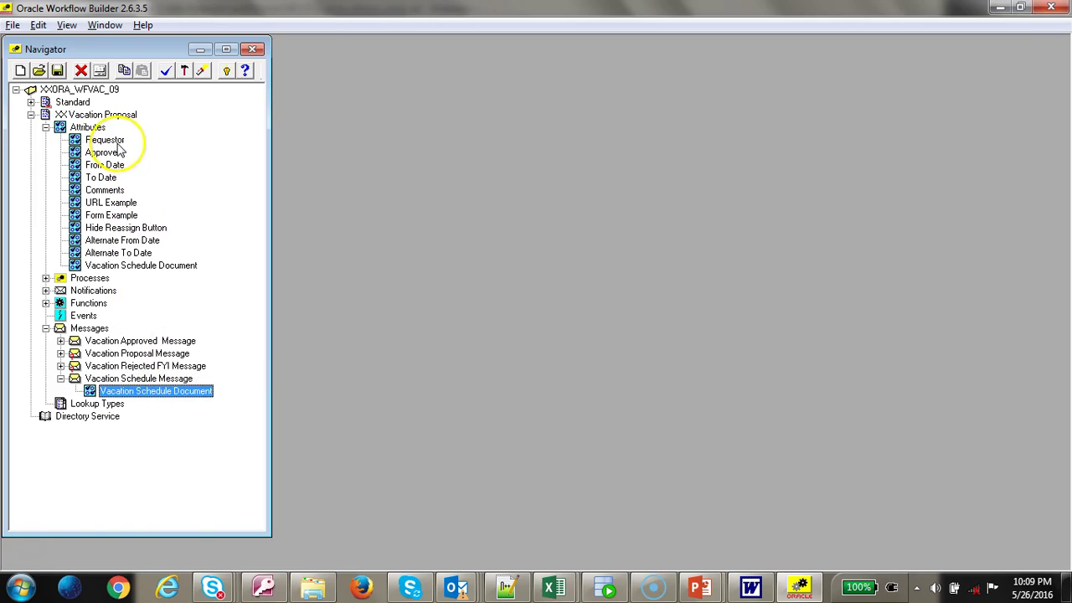
pyautogui.moveTo(115, 141); pyautogui.dragTo(128, 381)
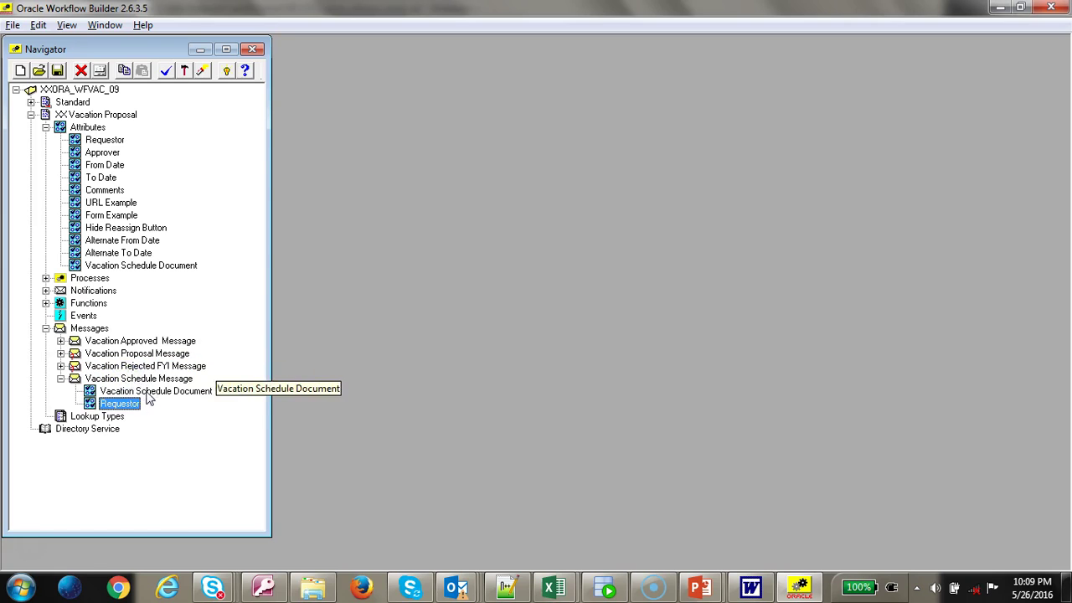
# - Start a new XX Vacation Proposal notification with the internal name VACATION_SCHEDULE, copied from step 16 of the Word instructions
pyautogui.hotkey('alt', 'Tab')
pyautogui.scroll(-7, 505, 419)
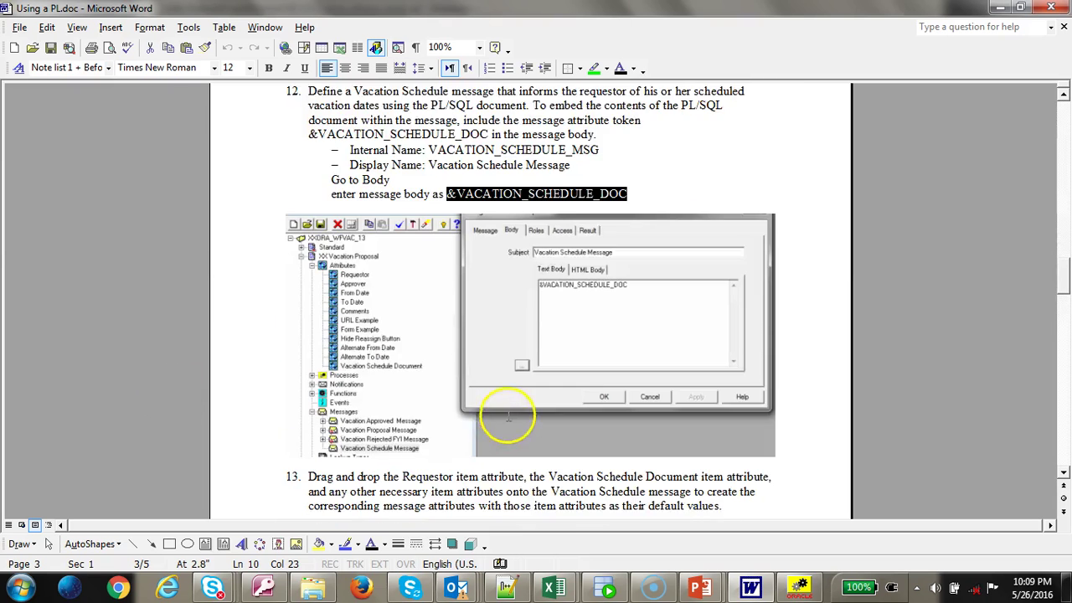
pyautogui.scroll(-4, 507, 416)
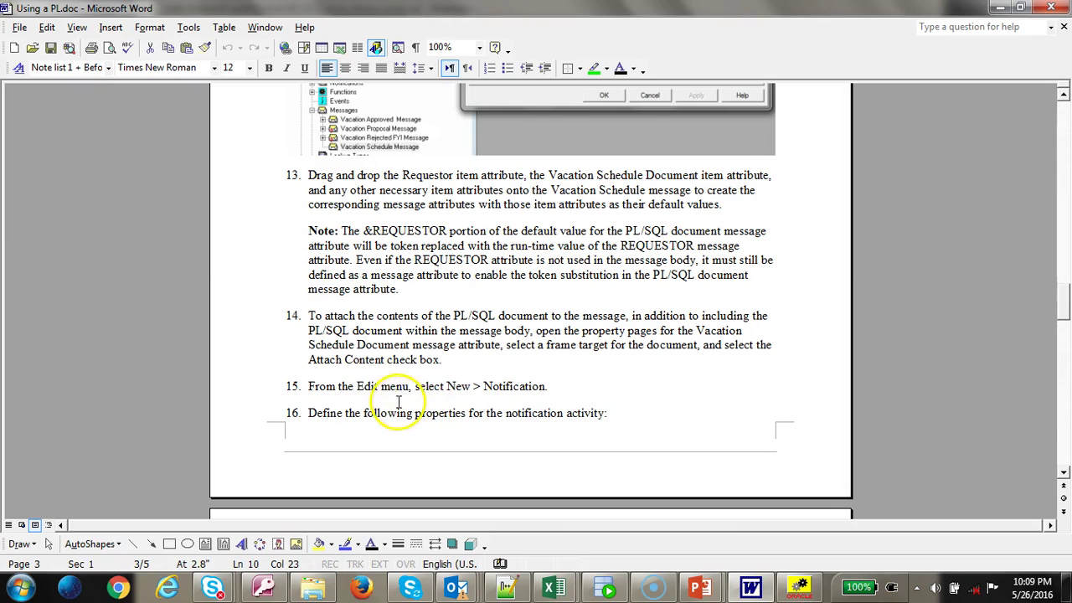
pyautogui.hotkey('alt', 'Tab')
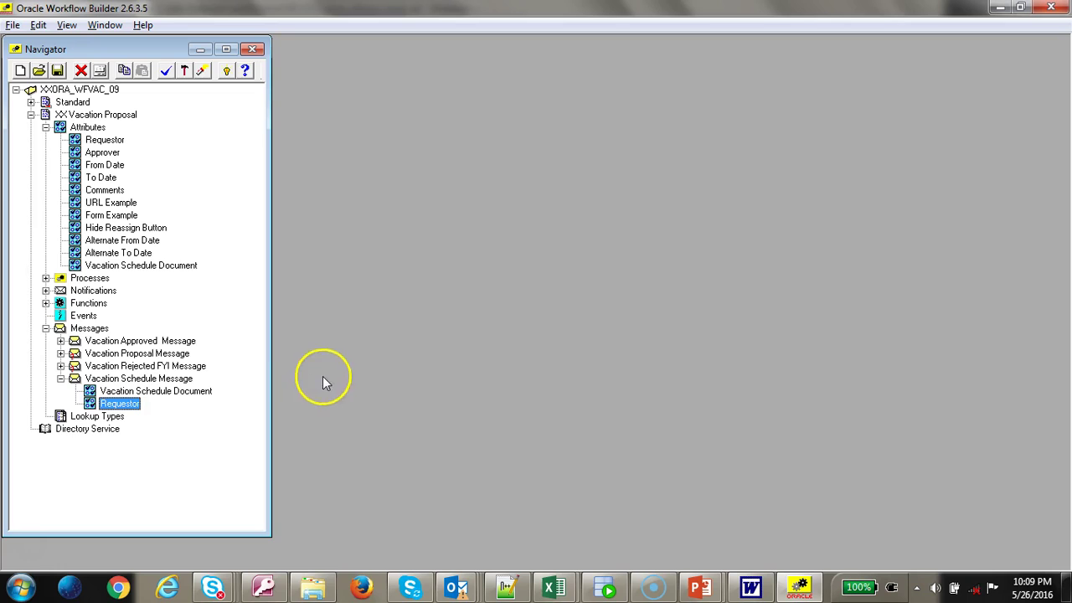
pyautogui.click(45, 291)
pyautogui.rightClick(102, 295)
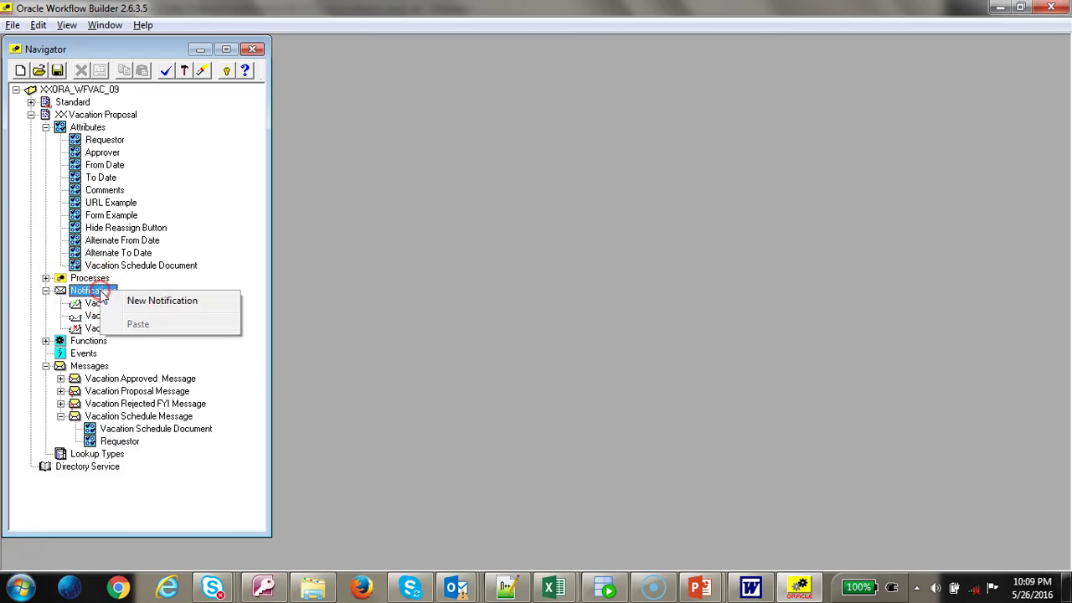
pyautogui.click(136, 299)
pyautogui.hotkey('alt', 'Tab')
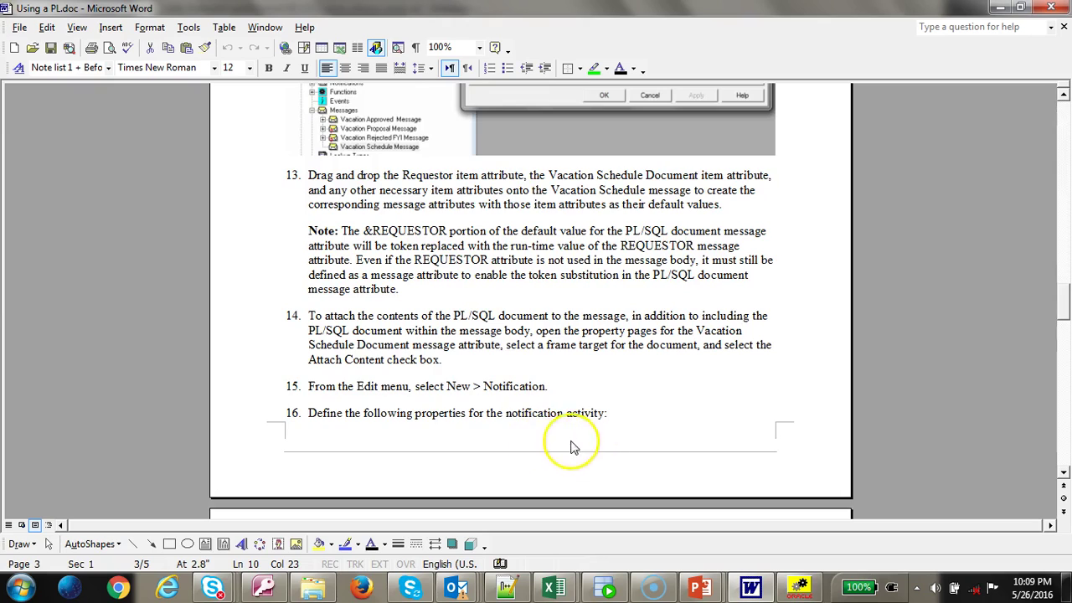
pyautogui.scroll(-5, 574, 445)
pyautogui.moveTo(570, 315); pyautogui.dragTo(436, 314)
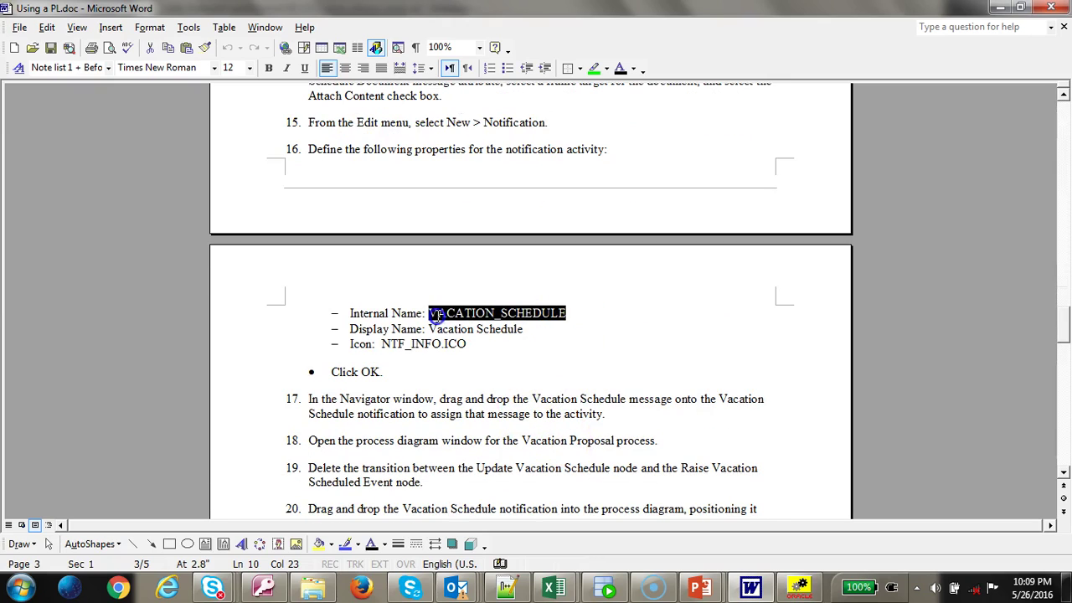
pyautogui.hotkey('alt', 'Tab')
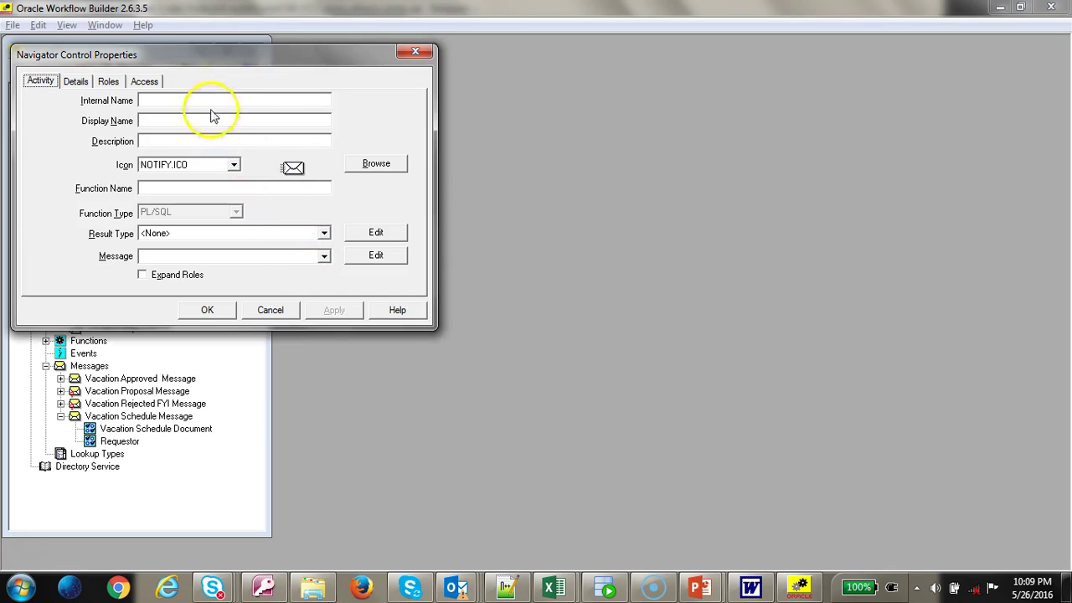
pyautogui.hotkey('ctrl', 'v')
# - Set the notification's display name and description to "Vacation Schedule", copied from the Word instructions
pyautogui.hotkey('alt', 'Tab')
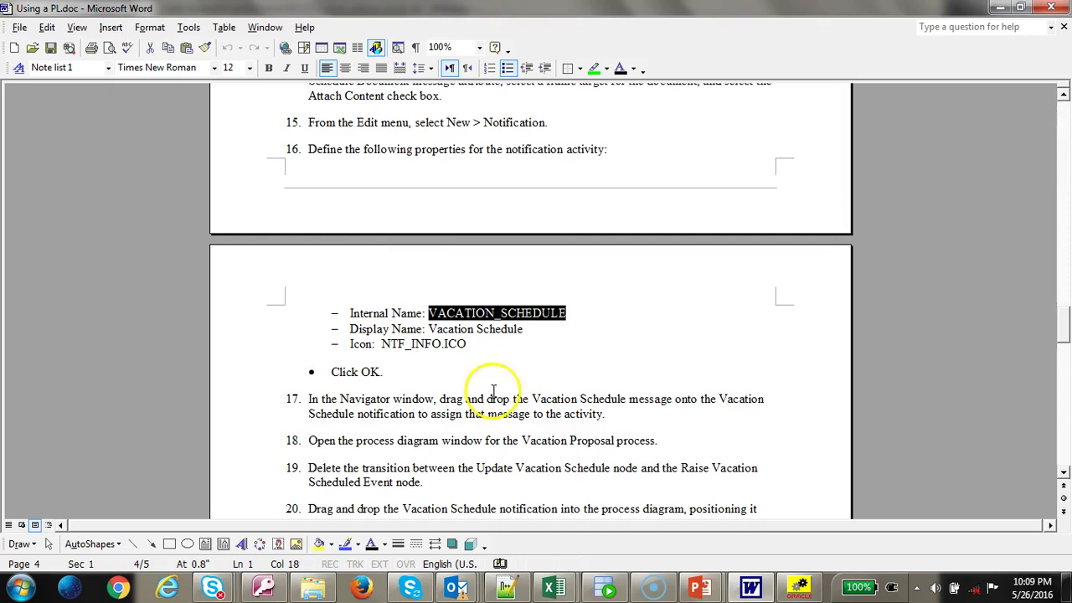
pyautogui.moveTo(534, 329); pyautogui.dragTo(436, 331)
pyautogui.hotkey('ctrl', 'c')
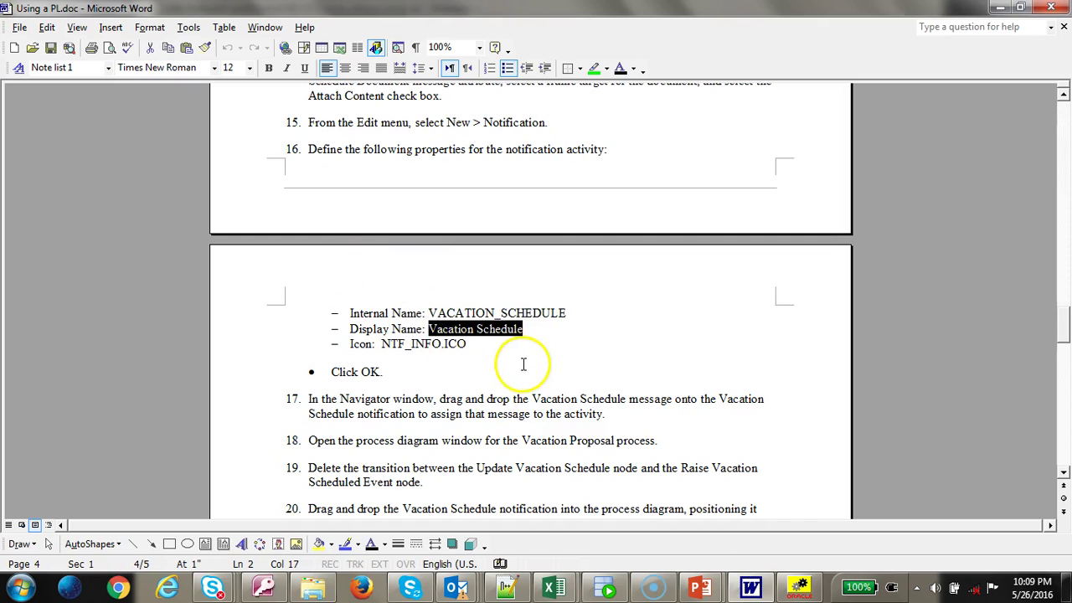
pyautogui.hotkey('alt', 'Tab')
pyautogui.hotkey('ctrl', 'v')
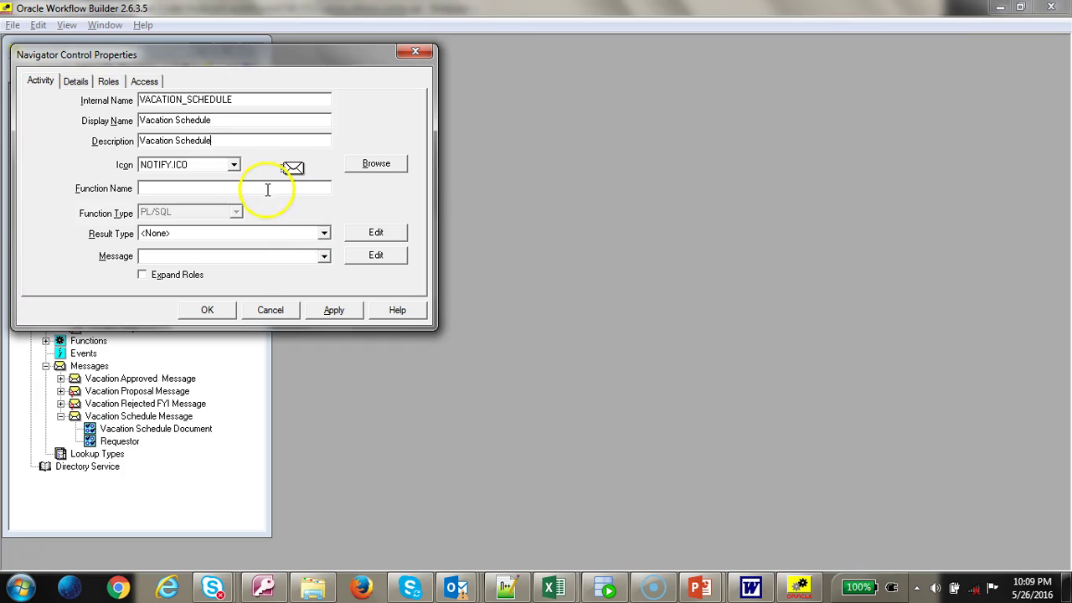
# - Set the notification's icon to NTF_INFO.ICO, as given in the Word instructions
pyautogui.hotkey('alt', 'Tab')
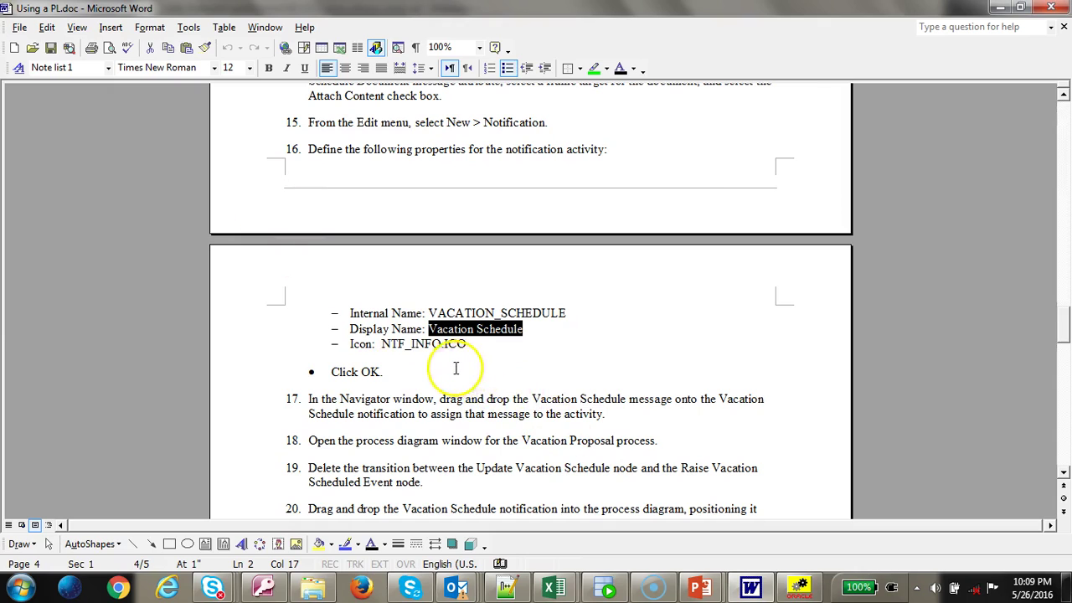
pyautogui.hotkey('alt', 'Tab')
pyautogui.click(228, 166)
pyautogui.scroll(1, 224, 178)
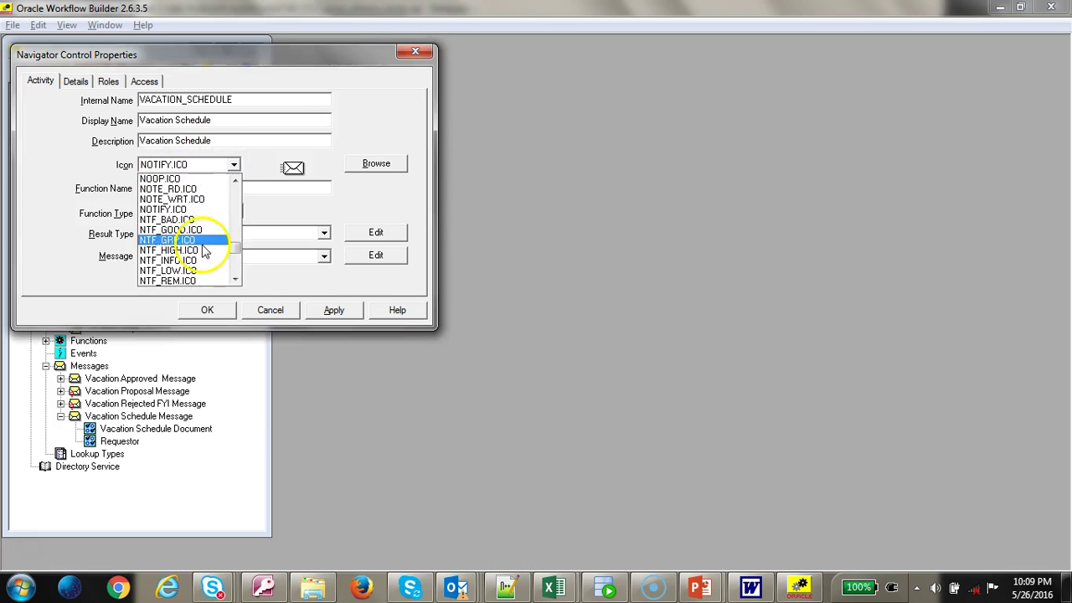
pyautogui.click(184, 260)
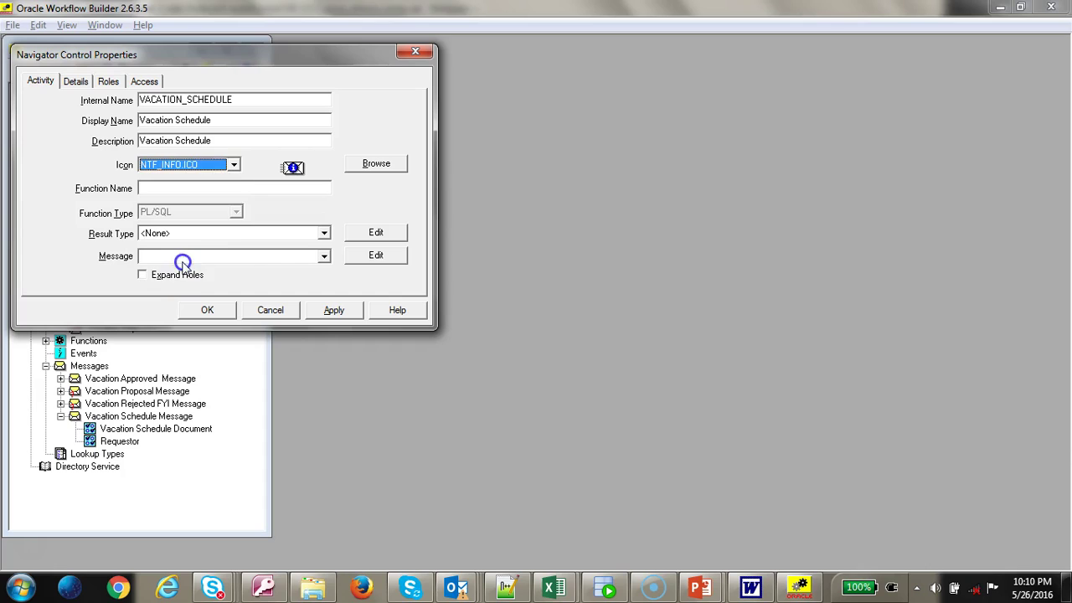
# - Examine steps 17 to 22 of the Word instructions on assigning the message and updating the Vacation Proposal process diagram
pyautogui.click(206, 190)
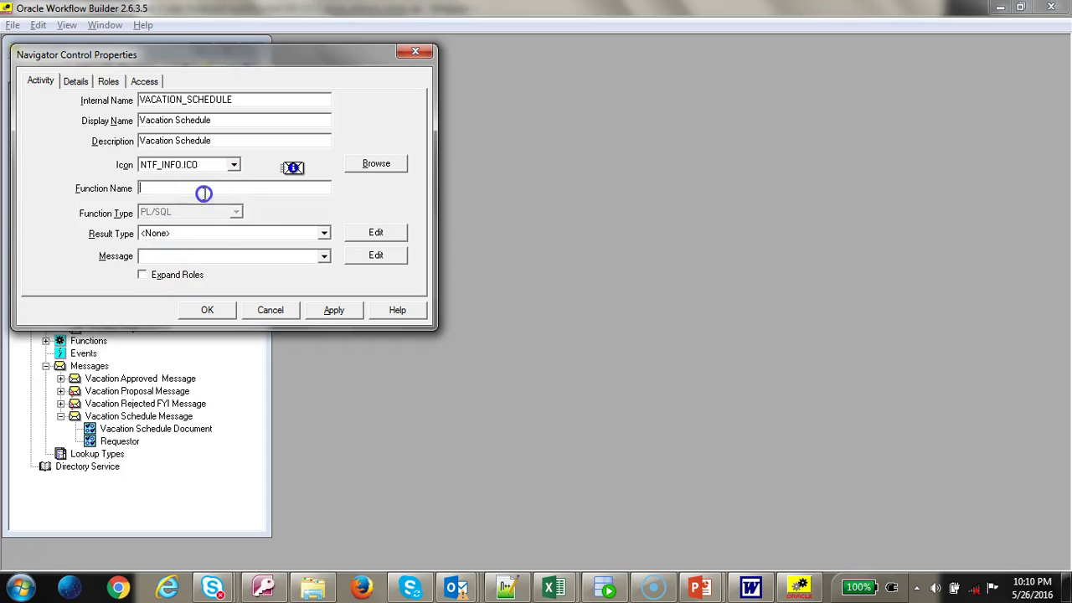
pyautogui.hotkey('alt', 'Tab')
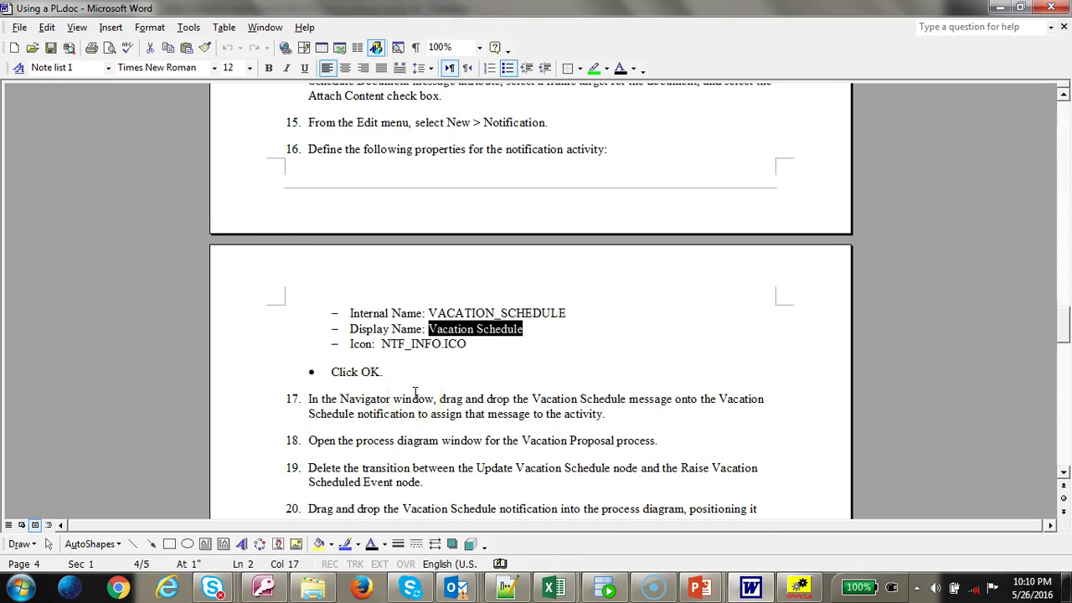
pyautogui.scroll(-2, 414, 393)
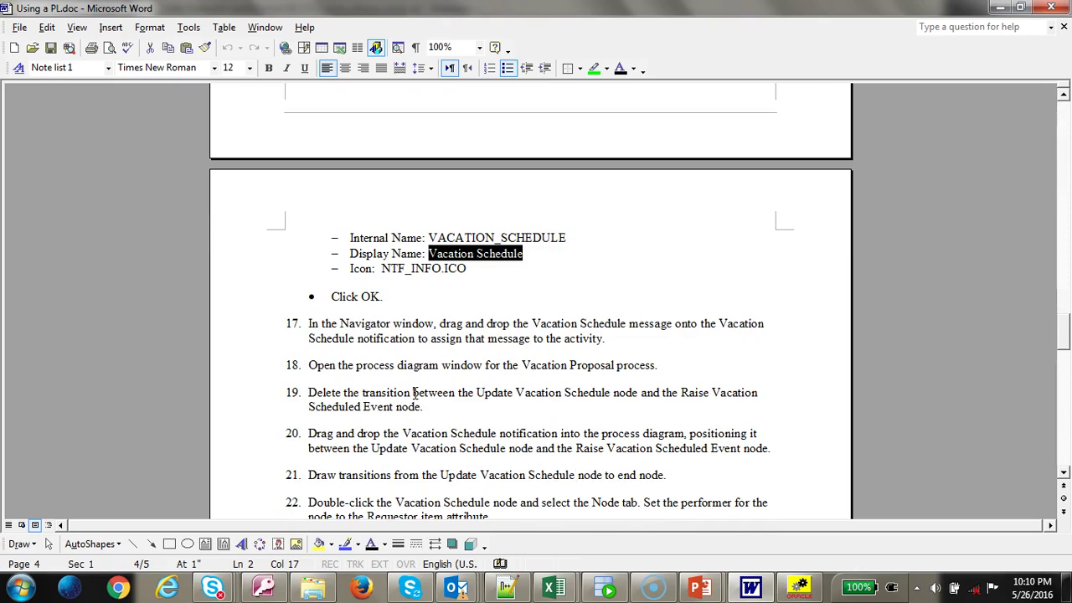
pyautogui.scroll(-2, 414, 393)
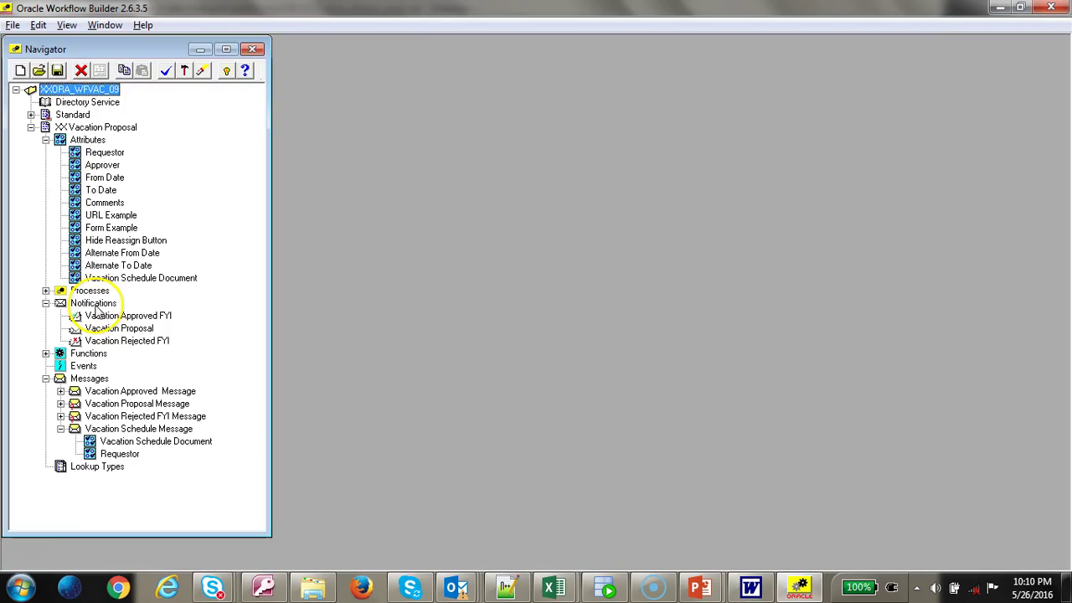
# - Create a notification under XX Vacation Proposal with the internal name VACATION_SCHEDULE, copied from the Word instructions
pyautogui.rightClick(96, 312)
pyautogui.click(151, 315)
pyautogui.click(194, 100)
pyautogui.hotkey('alt', 'Tab')
pyautogui.moveTo(568, 200); pyautogui.dragTo(436, 198)
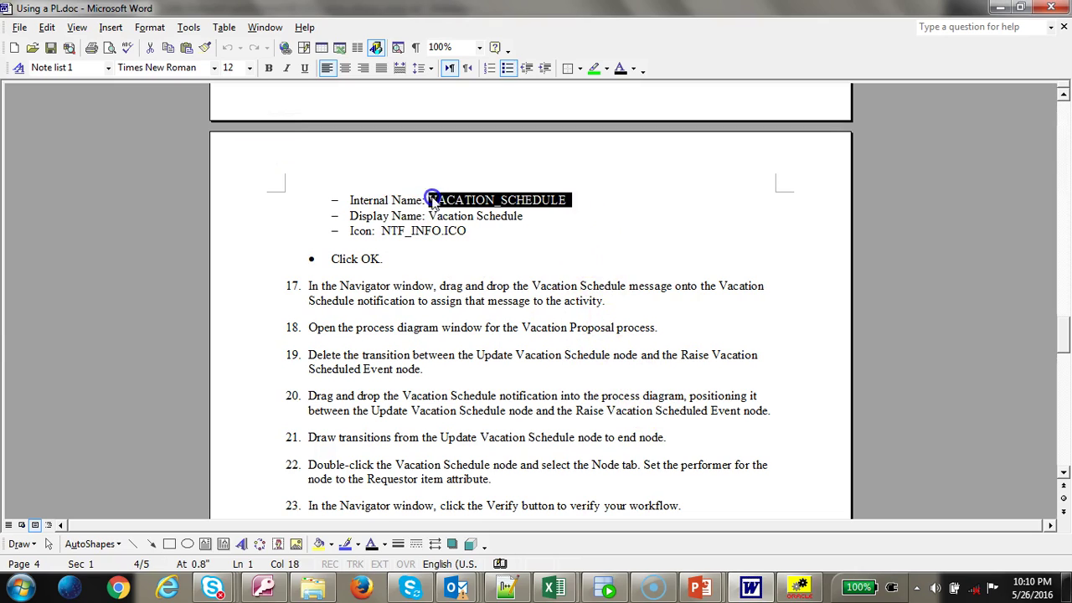
pyautogui.hotkey('ctrl', 'c')
pyautogui.hotkey('alt', 'Tab')
pyautogui.hotkey('ctrl', 'v')
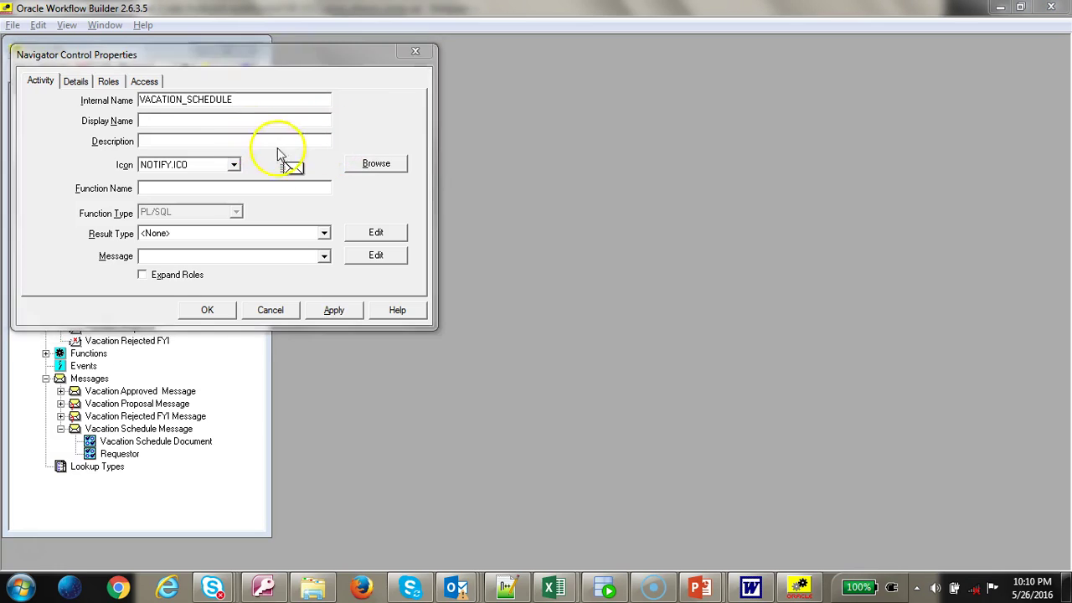
# - Copy the name "Vacation Schedule" from the Word instructions into the notification's display name and description
pyautogui.hotkey('alt', 'Tab')
pyautogui.moveTo(519, 216); pyautogui.dragTo(436, 216)
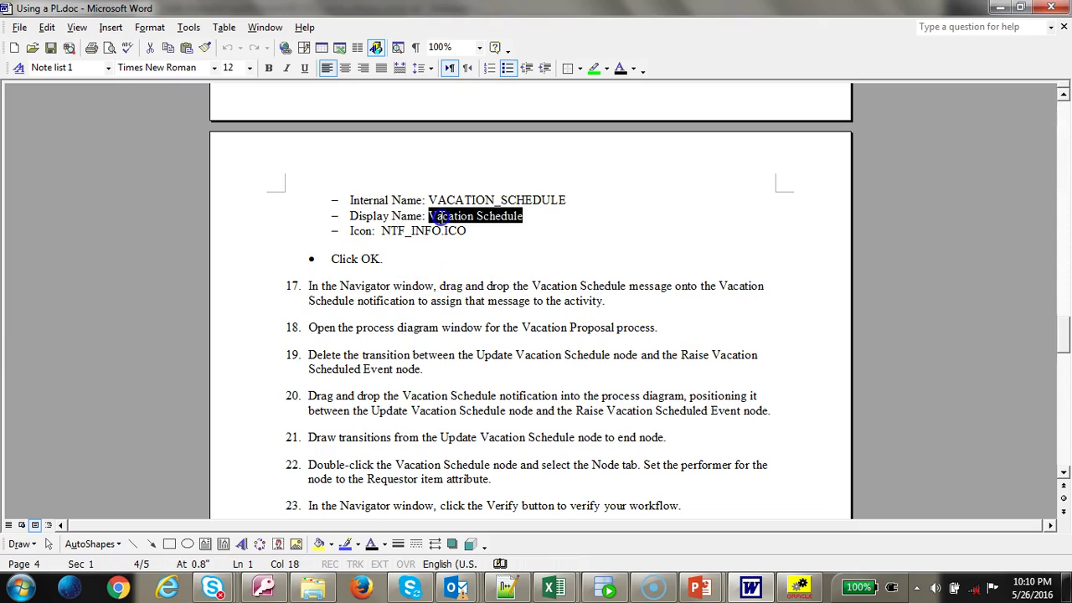
pyautogui.hotkey('ctrl', 'c')
pyautogui.hotkey('alt', 'Tab')
pyautogui.click(280, 120)
pyautogui.hotkey('ctrl', 'v')
pyautogui.click(259, 141)
pyautogui.hotkey('ctrl', 'v')
# - Give the notification the NTF_INFO.ICO icon, assign it the Vacation Schedule Message, and save its properties
pyautogui.click(232, 165)
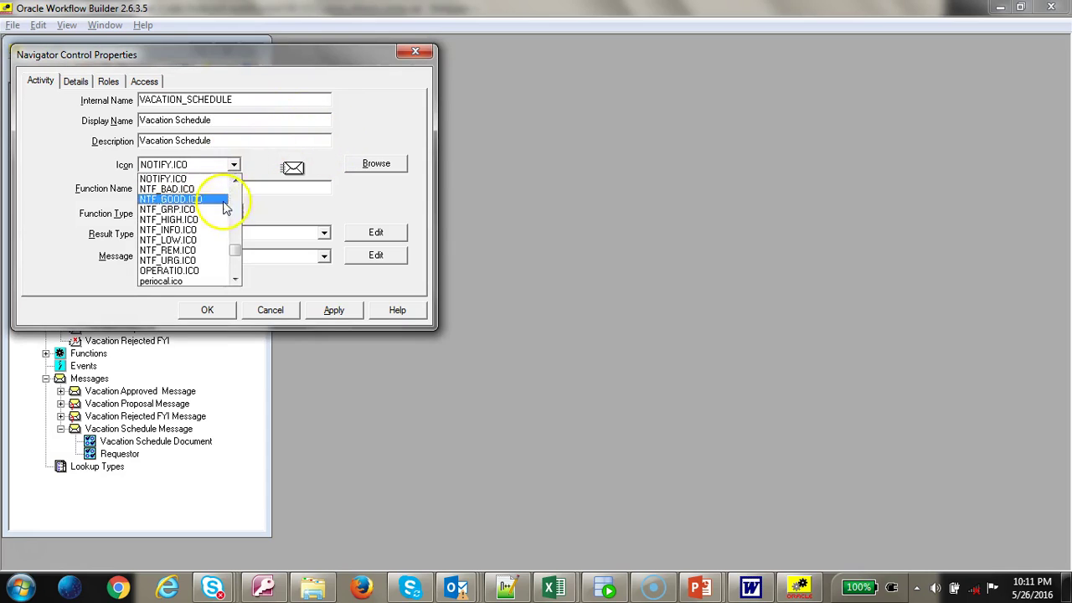
pyautogui.scroll(1, 222, 261)
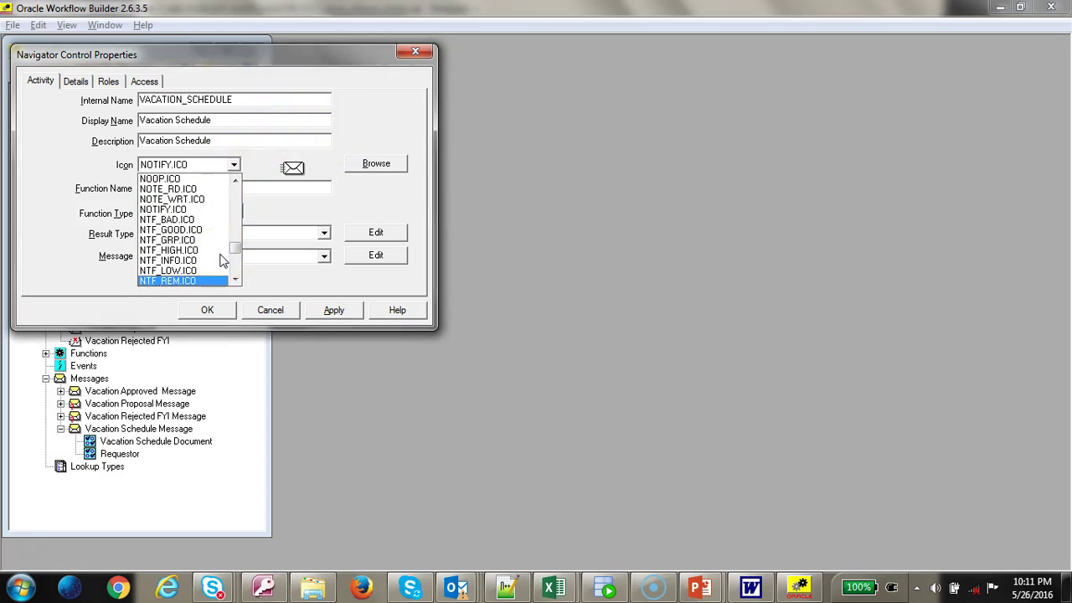
pyautogui.click(197, 259)
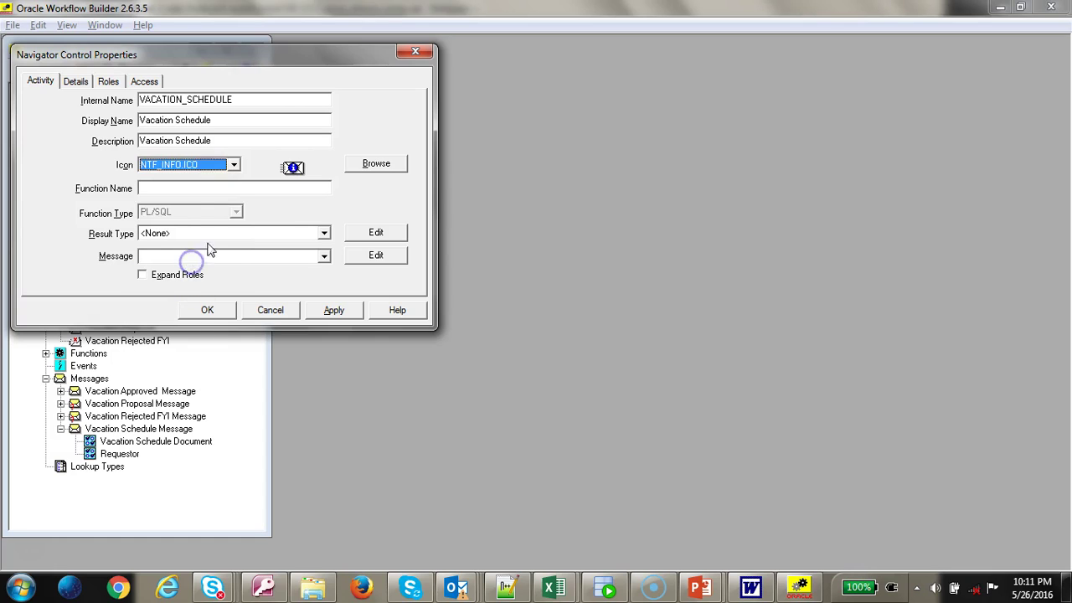
pyautogui.click(211, 187)
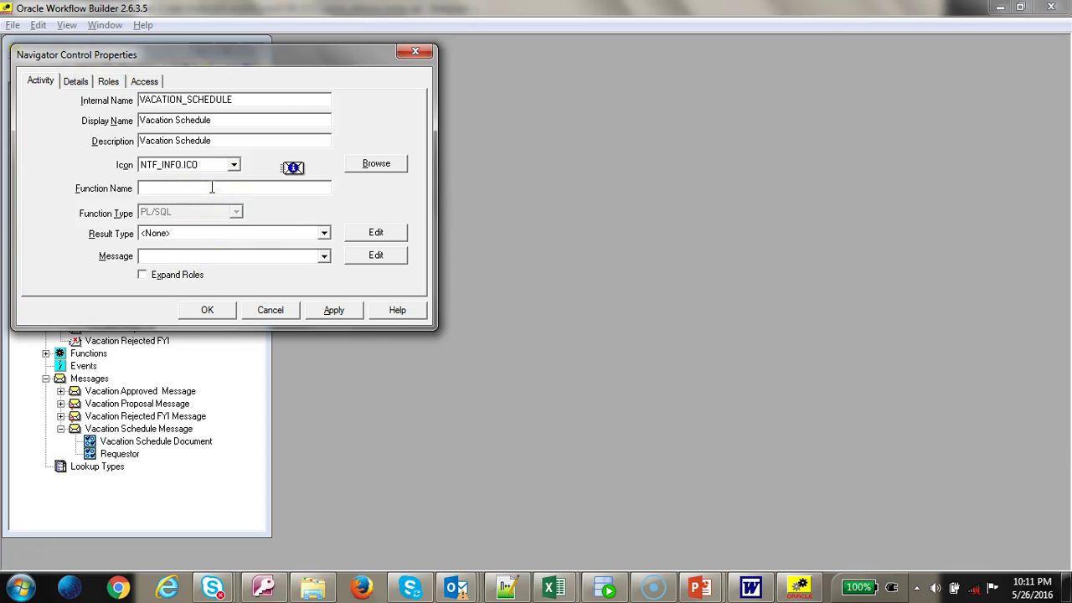
pyautogui.click(216, 253)
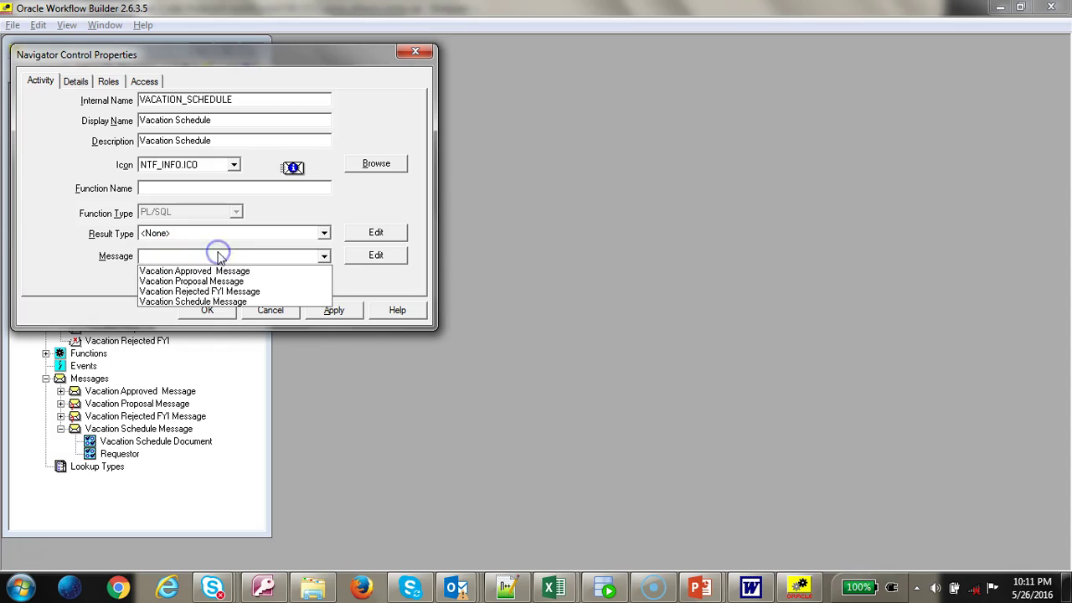
pyautogui.click(237, 301)
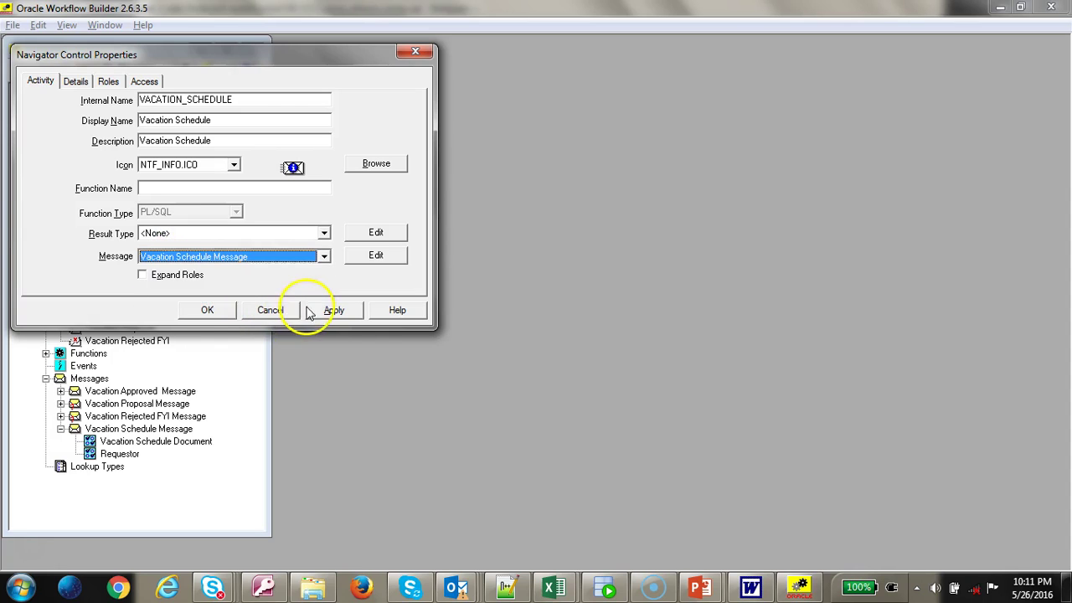
pyautogui.click(314, 312)
pyautogui.click(209, 311)
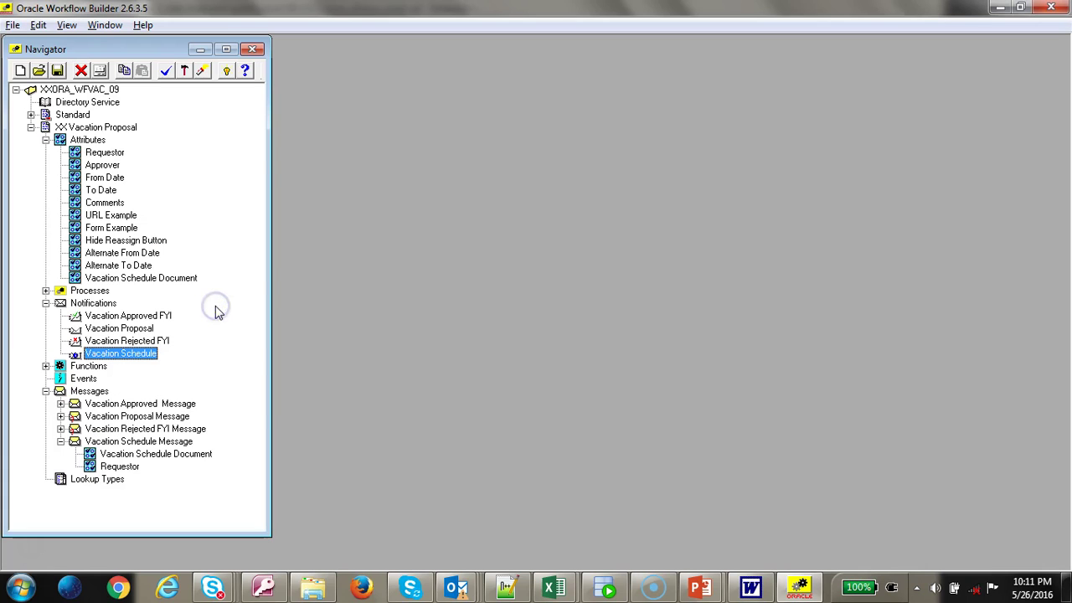
# - Consult the remaining Word instructions and open the XX Vacation Proposal Process diagram in Oracle Workflow Builder
pyautogui.hotkey('alt', 'Tab')
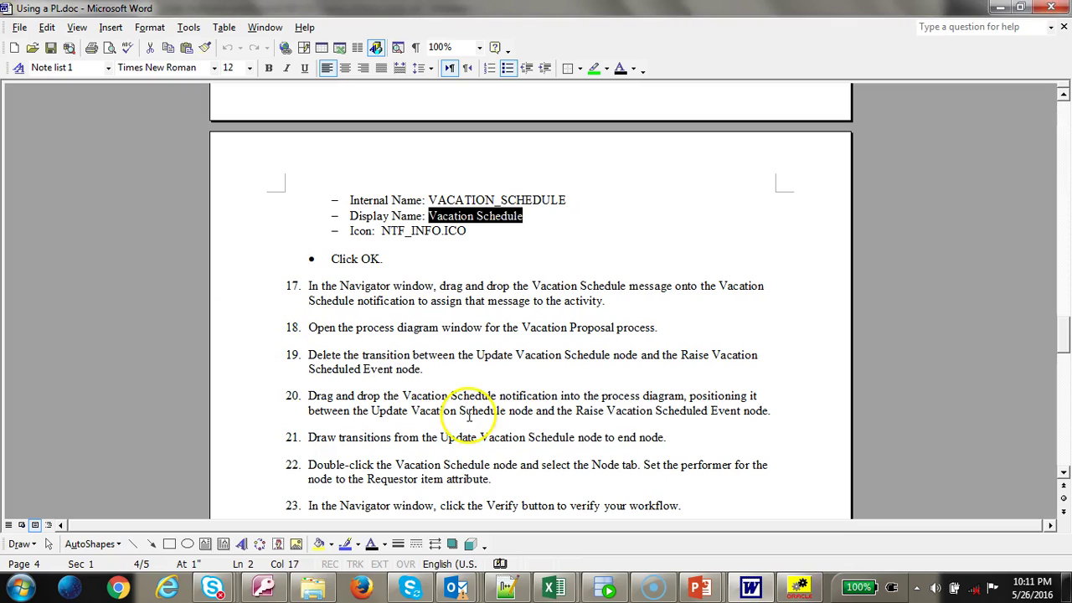
pyautogui.scroll(-1, 470, 417)
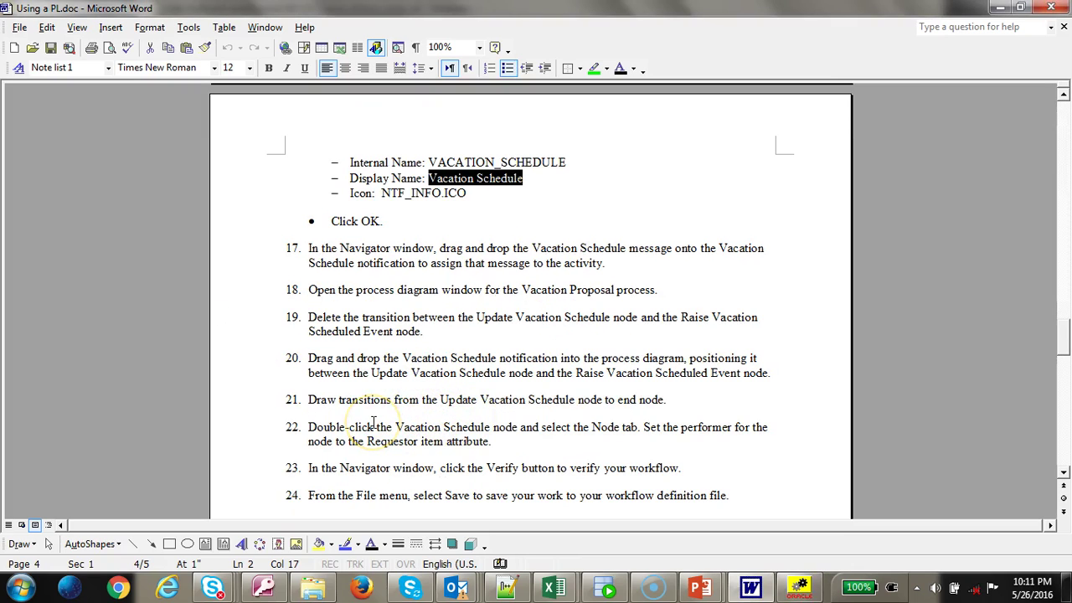
pyautogui.hotkey('alt', 'Tab')
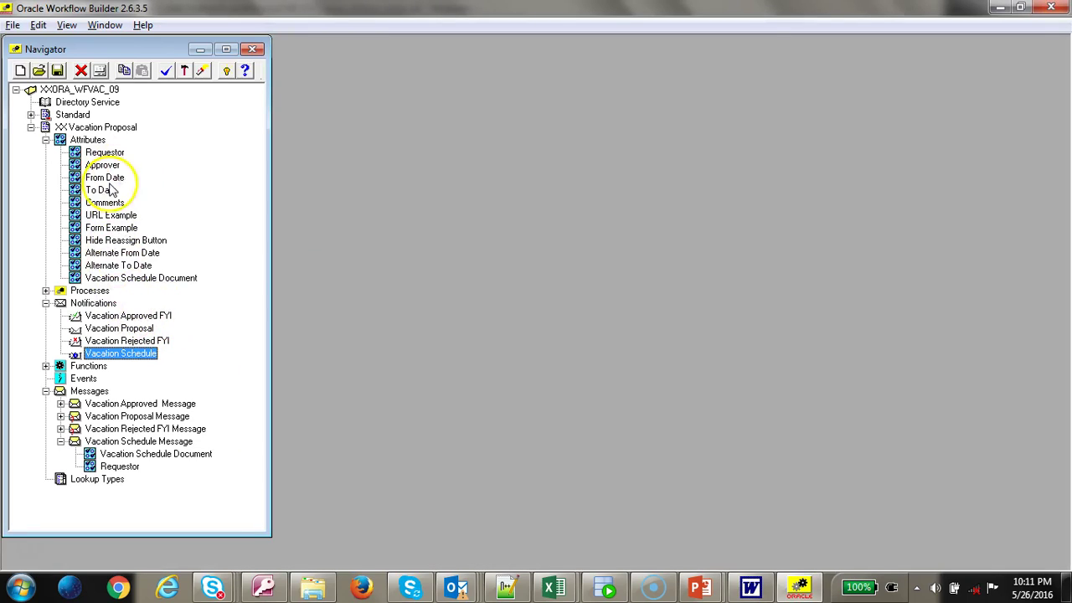
pyautogui.click(47, 291)
pyautogui.doubleClick(151, 315)
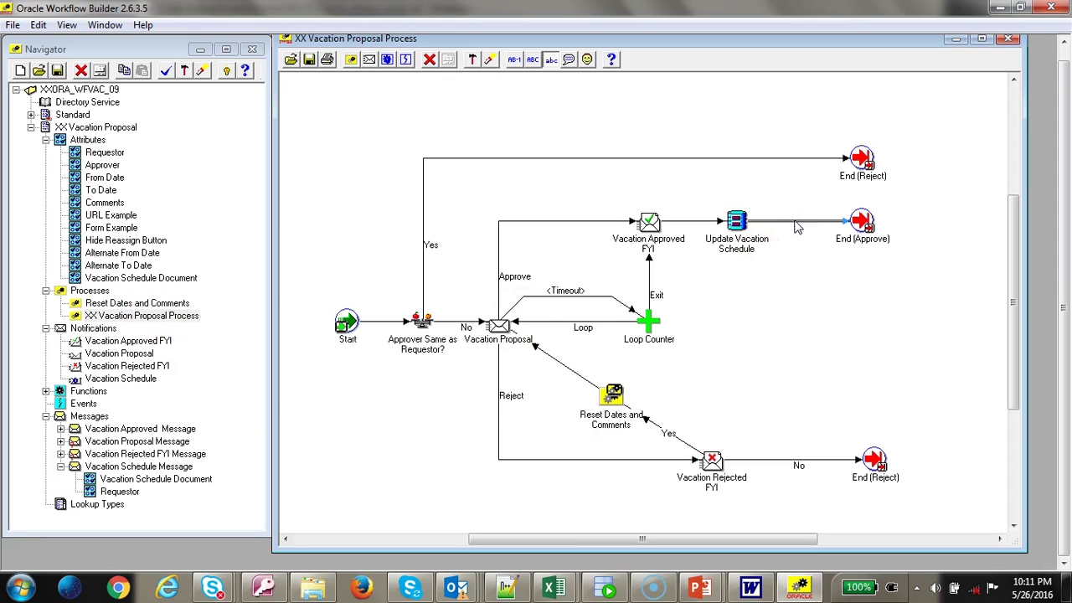
# - Replace the transition between Update Vacation Schedule and End (Approve) with the Vacation Schedule notification, moving the two upper end nodes outward to make room
pyautogui.click(136, 380)
pyautogui.moveTo(138, 384); pyautogui.dragTo(876, 222)
pyautogui.moveTo(859, 159); pyautogui.dragTo(896, 157)
pyautogui.moveTo(875, 222); pyautogui.dragTo(899, 222)
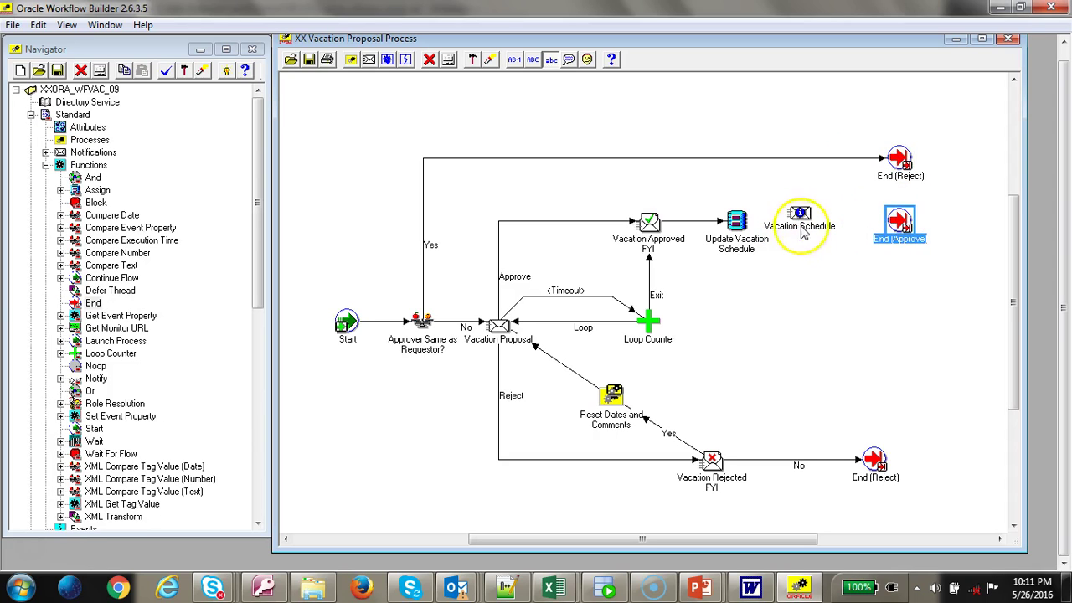
# - Draw transitions from Update Vacation Schedule through Vacation Schedule to End (Approve), and align the lower End (Reject) node with the other end nodes
pyautogui.click(742, 221)
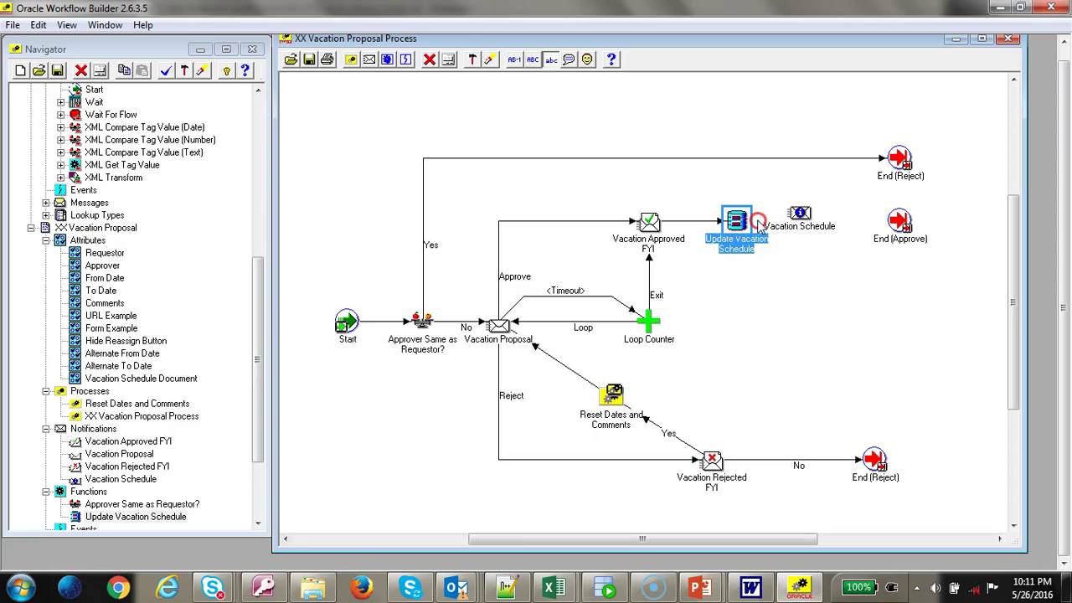
pyautogui.moveTo(799, 216)
pyautogui.mouseDown()
pyautogui.moveTo(843, 220)
pyautogui.moveTo(813, 223)
pyautogui.mouseUp()
pyautogui.click(874, 459)
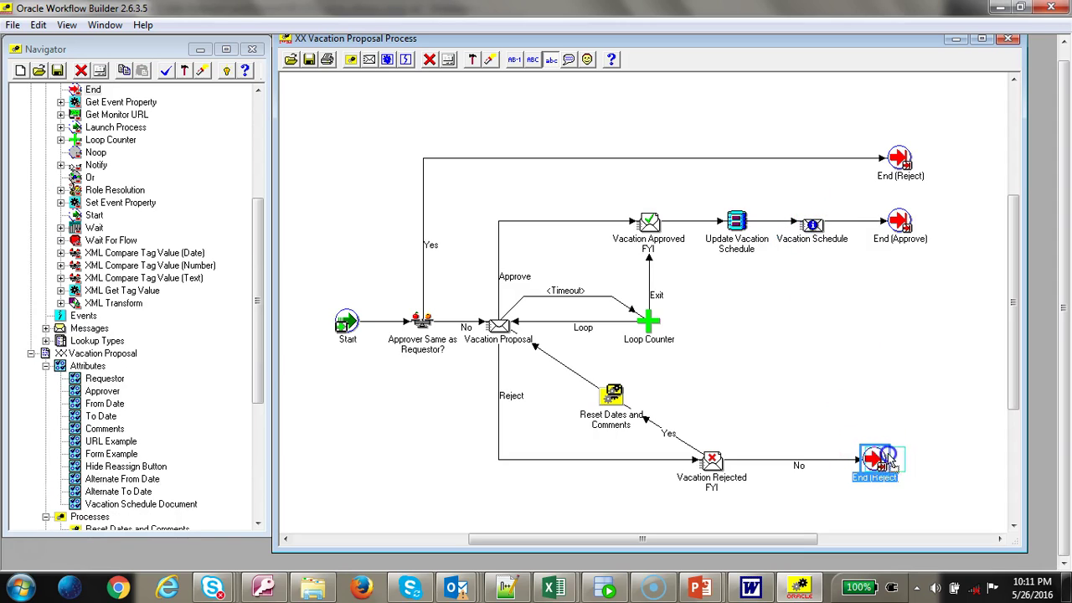
pyautogui.moveTo(874, 459); pyautogui.dragTo(899, 459)
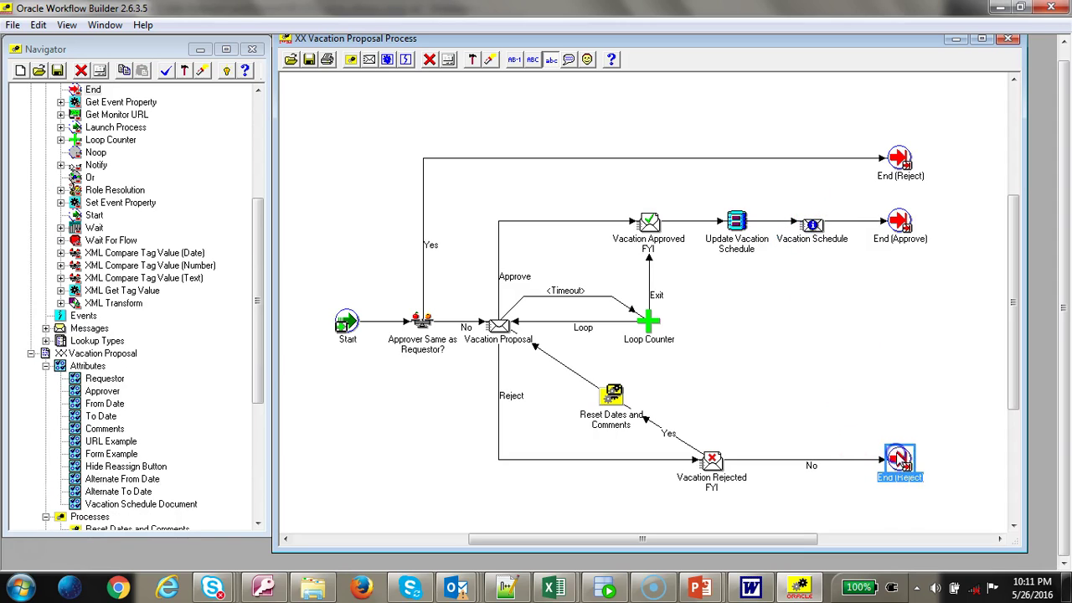
# - Try to save the workflow and examine the details of the failed process validation
pyautogui.click(57, 72)
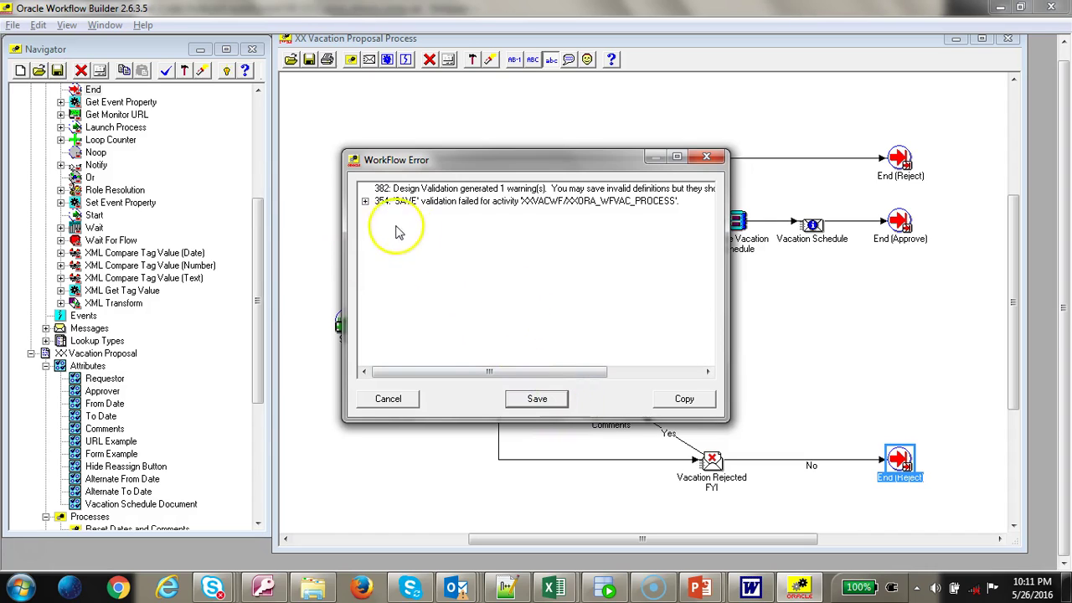
pyautogui.click(365, 202)
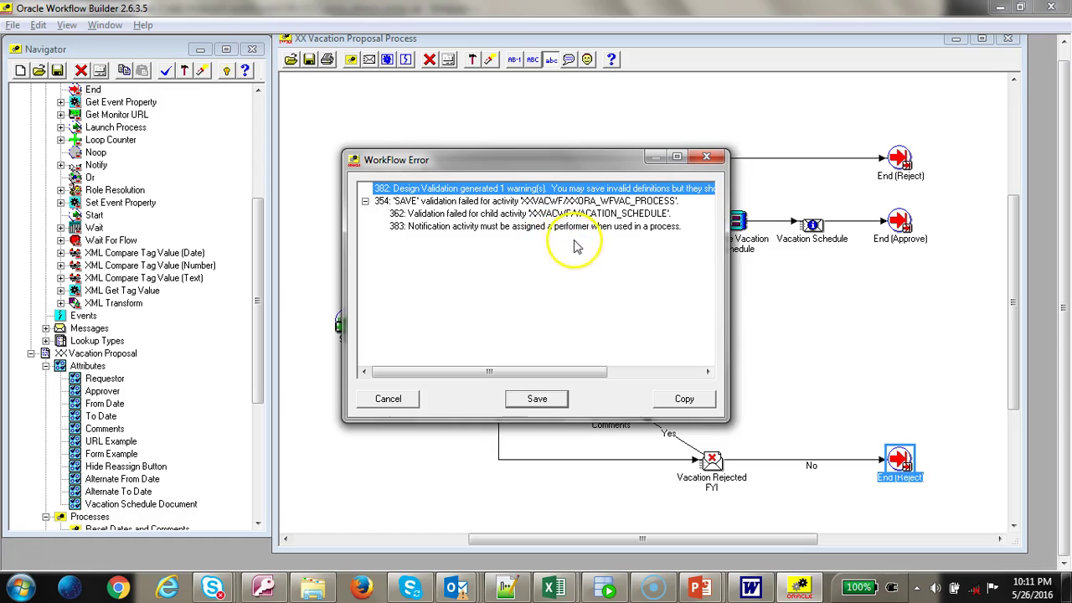
pyautogui.click(388, 399)
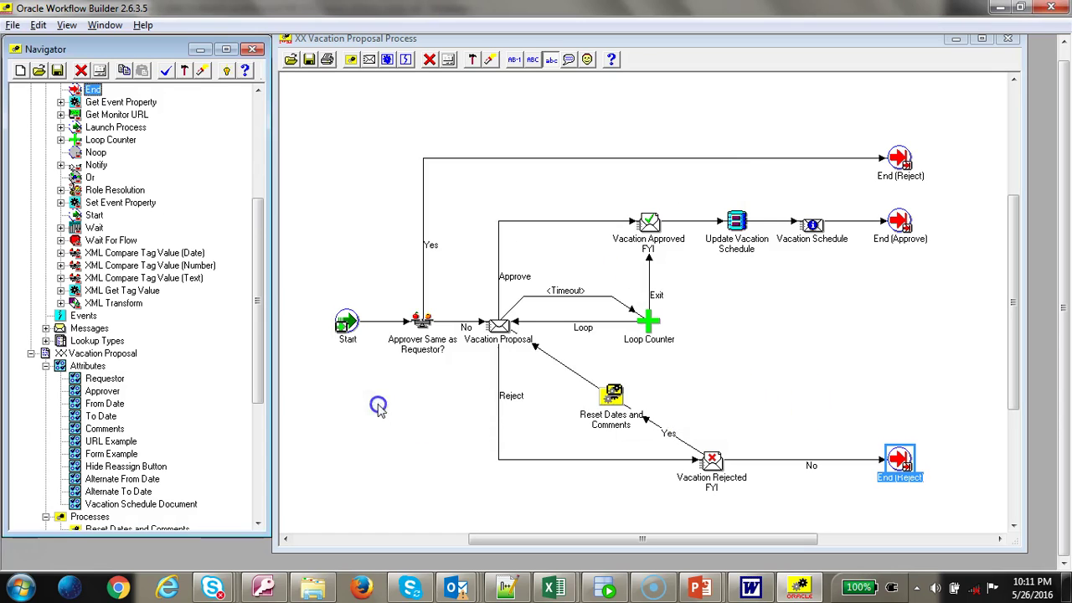
# - Set the Vacation Schedule node's performer to the Requestor item attribute
pyautogui.doubleClick(810, 225)
pyautogui.click(193, 81)
pyautogui.click(199, 261)
pyautogui.click(178, 276)
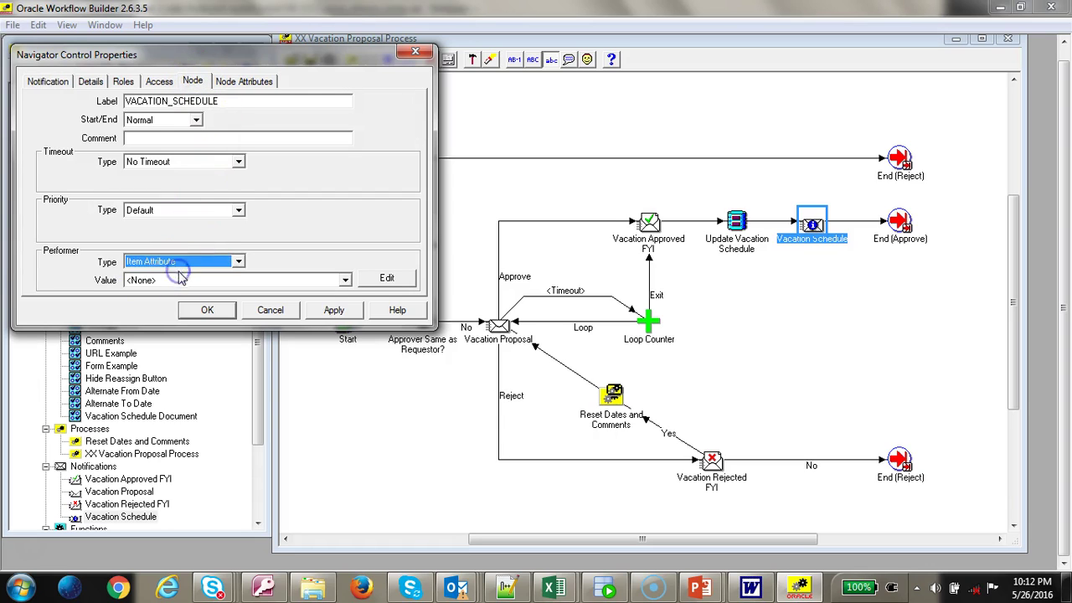
pyautogui.click(184, 280)
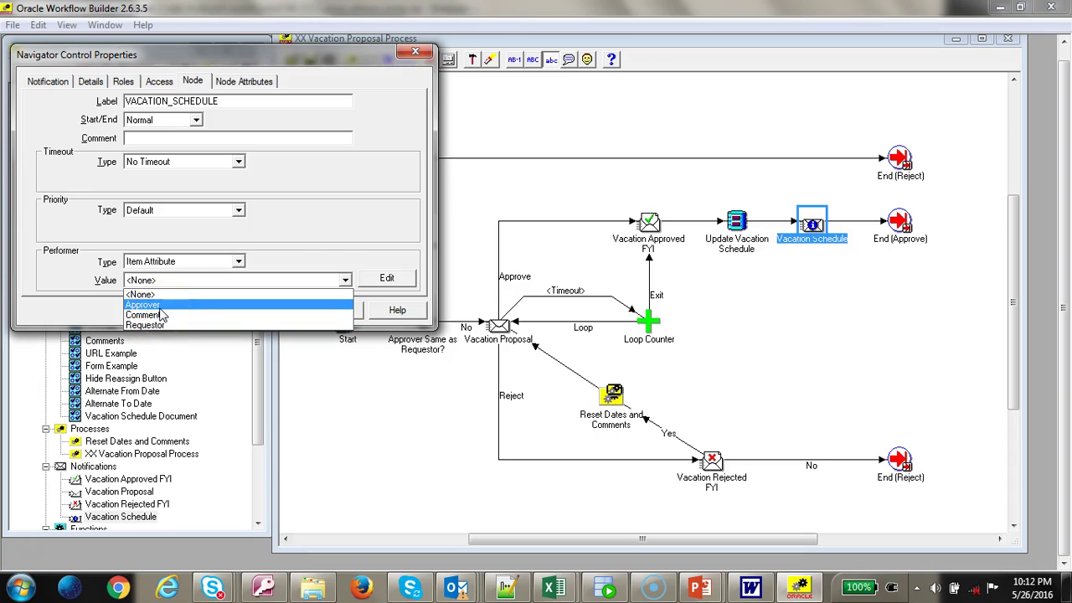
pyautogui.click(160, 309)
pyautogui.click(344, 280)
pyautogui.click(203, 324)
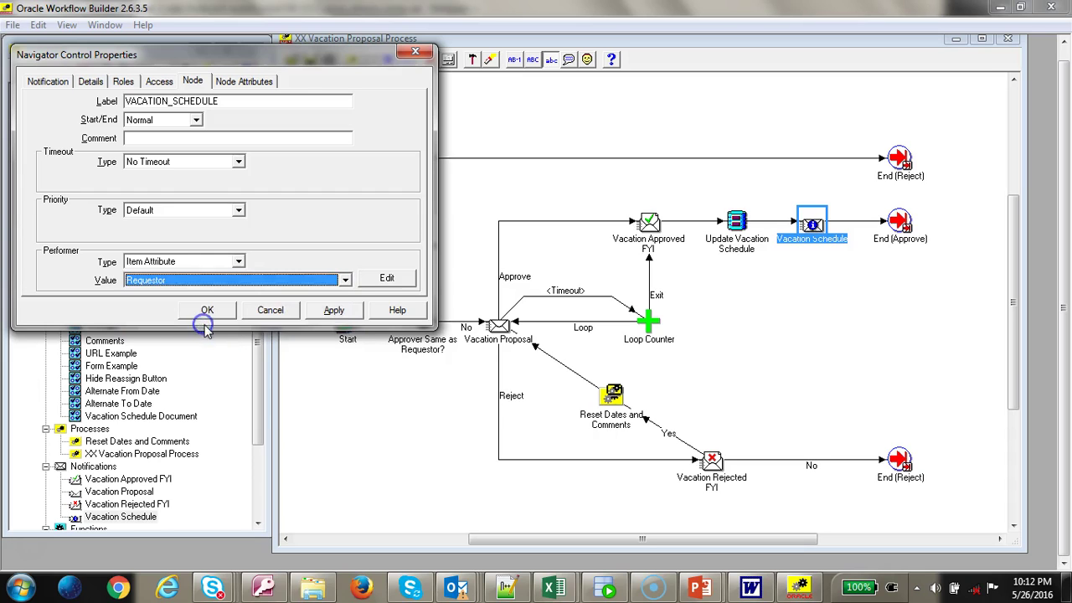
pyautogui.click(331, 315)
pyautogui.click(201, 312)
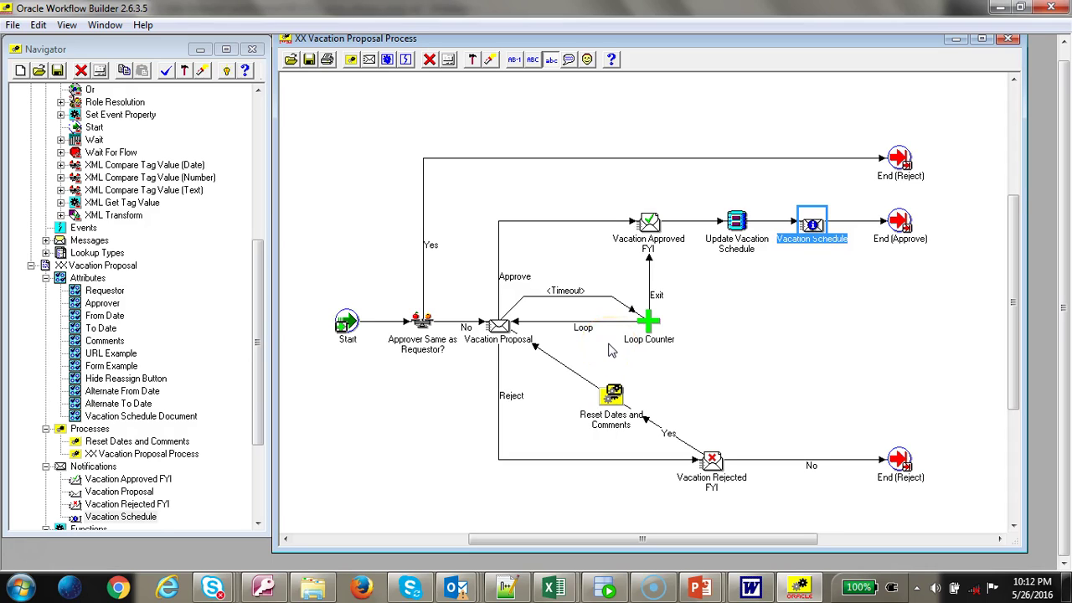
# - Save the workflow definition and collapse the Standard item type in the Navigator tree
pyautogui.click(58, 80)
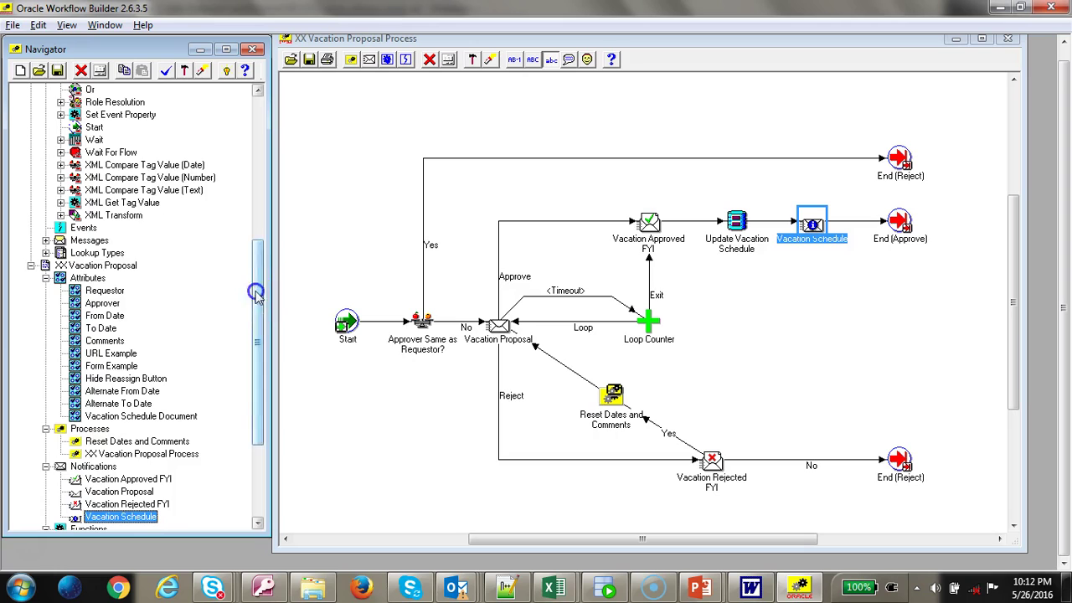
pyautogui.moveTo(258, 289); pyautogui.dragTo(259, 143)
pyautogui.click(30, 116)
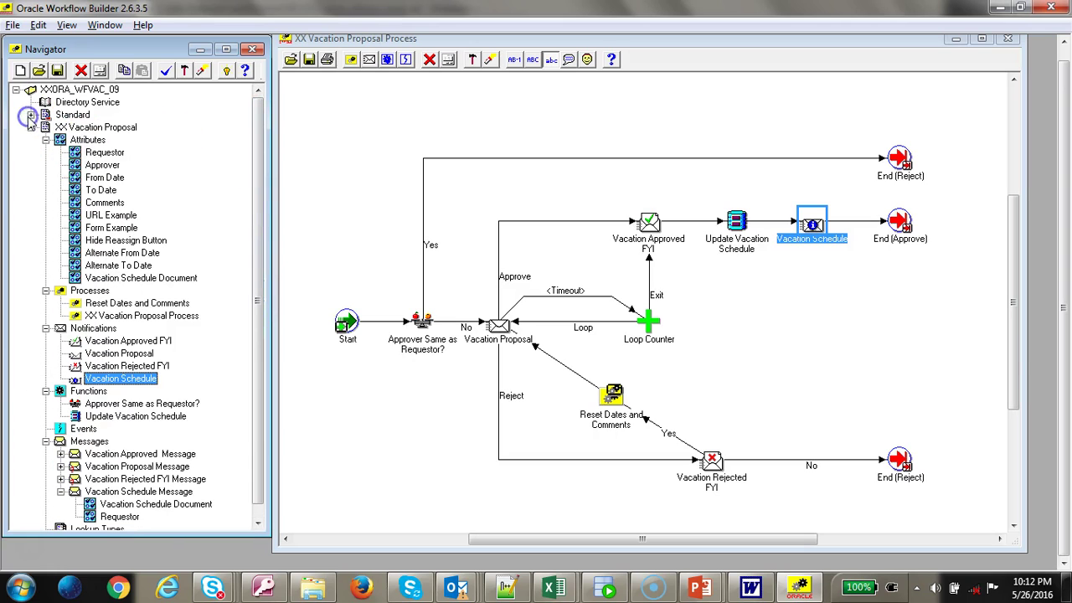
# - Review the PL/SQL default value of the Vacation Schedule Document attribute without changing it
pyautogui.doubleClick(160, 277)
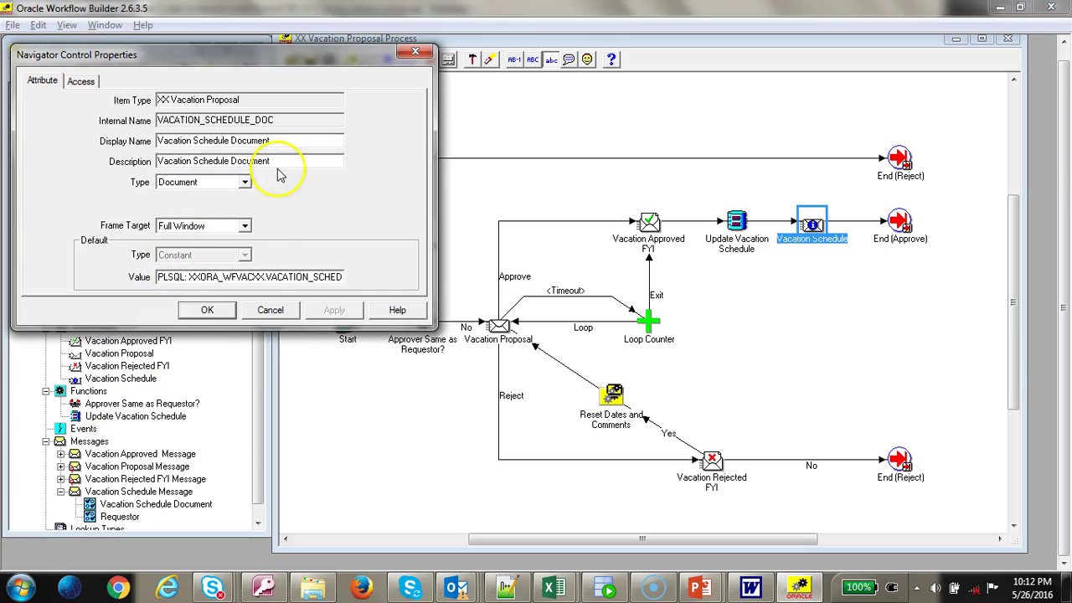
pyautogui.moveTo(267, 277); pyautogui.dragTo(371, 277)
pyautogui.click(271, 311)
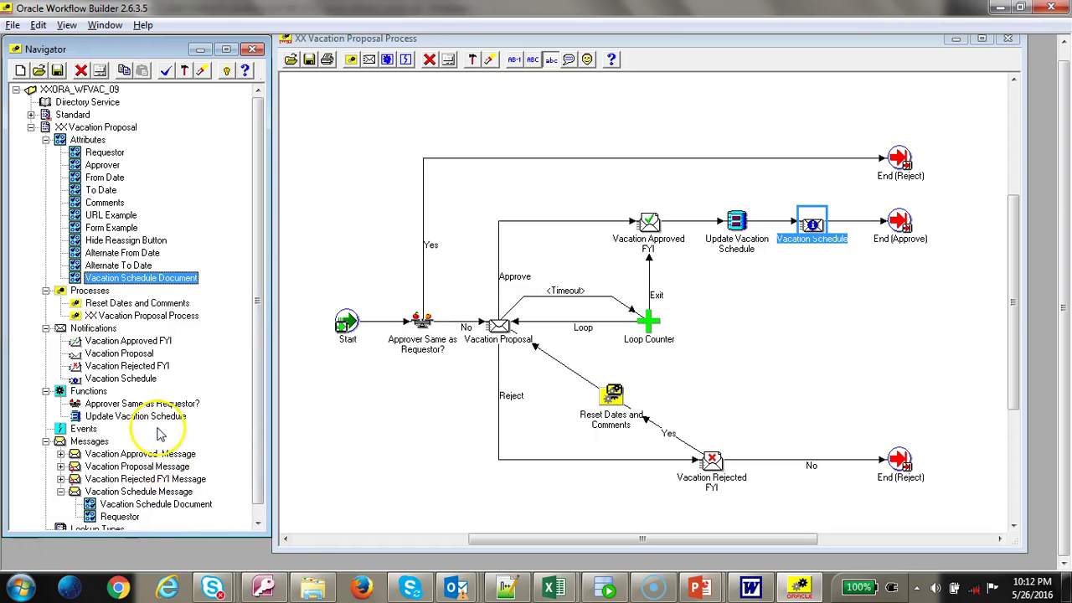
# - Review the text body of the Vacation Schedule Message and locate its Requestor attribute
pyautogui.doubleClick(172, 492)
pyautogui.click(84, 83)
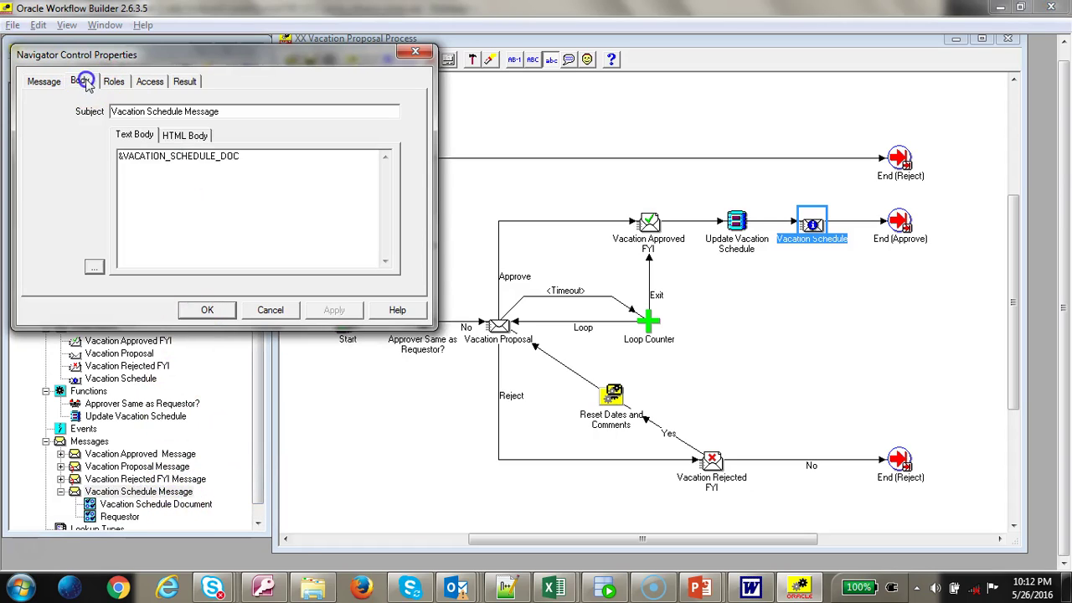
pyautogui.doubleClick(244, 157)
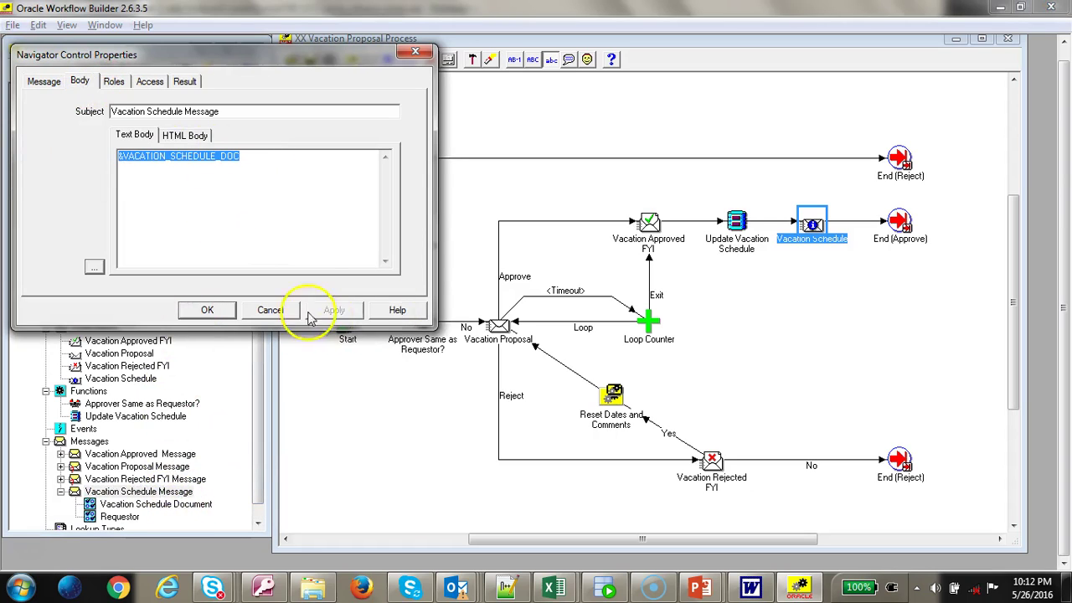
pyautogui.click(276, 310)
pyautogui.click(120, 517)
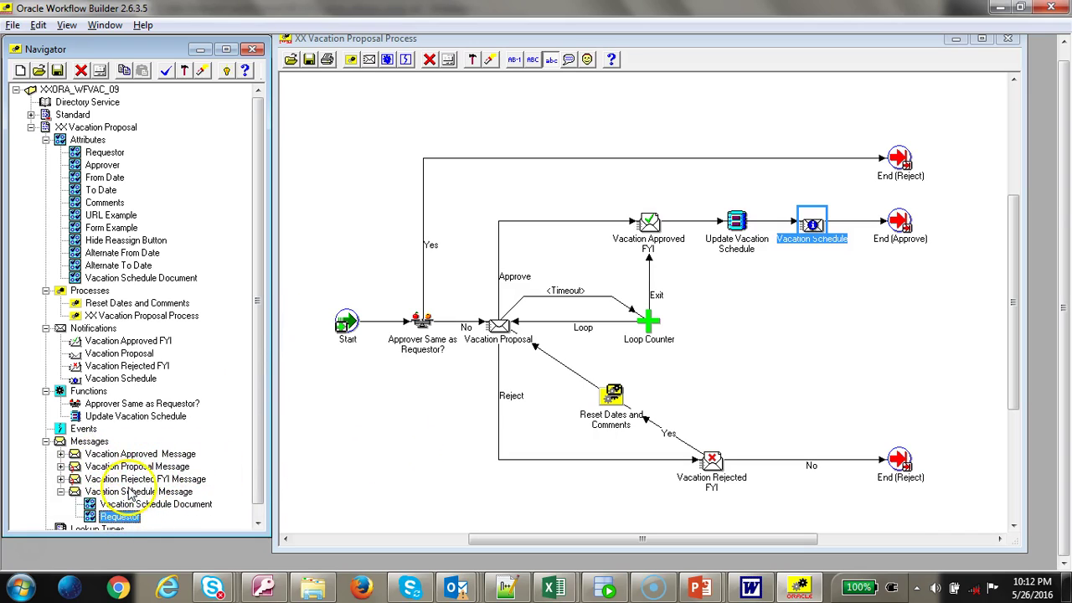
# - Review the Vacation Schedule notification's assigned message, details, roles and access settings
pyautogui.doubleClick(134, 378)
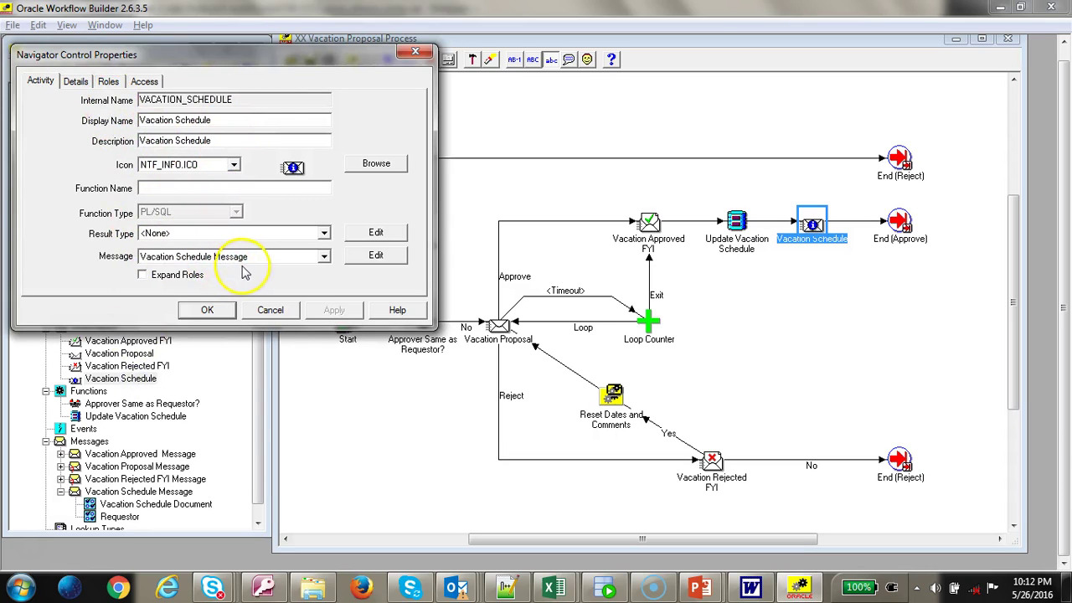
pyautogui.click(76, 80)
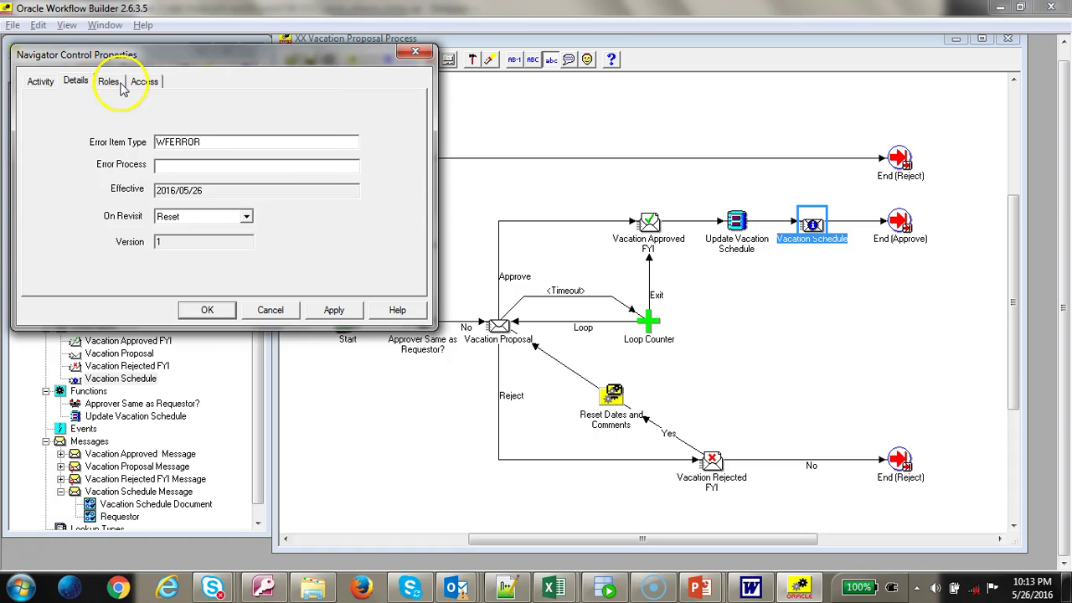
pyautogui.click(109, 81)
pyautogui.click(144, 81)
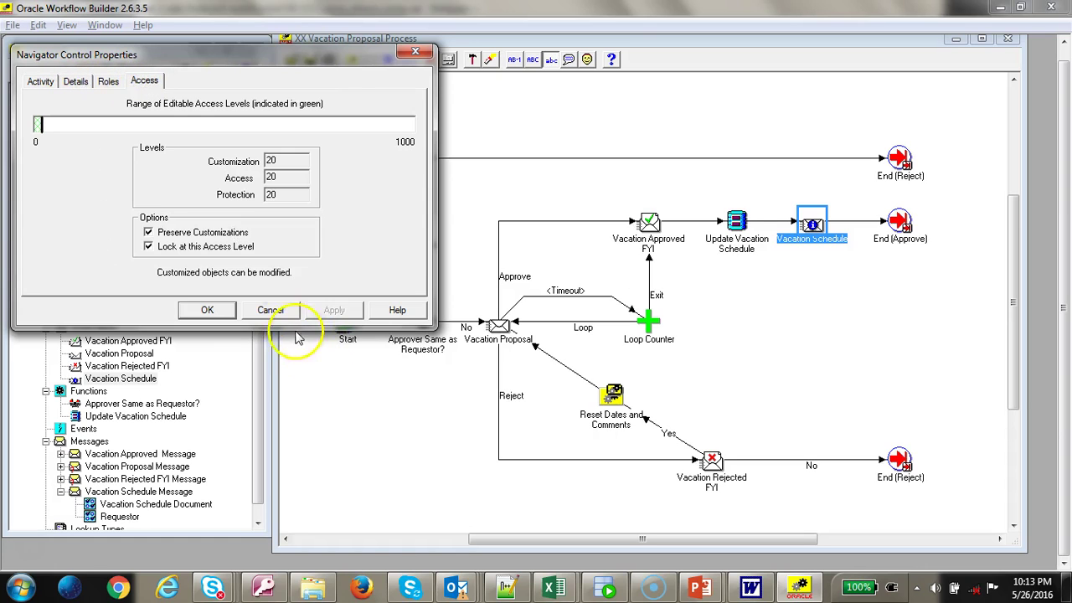
# - Dismiss the Vacation Schedule notification's properties without changes and open the Save As options for the workflow definition
pyautogui.click(270, 310)
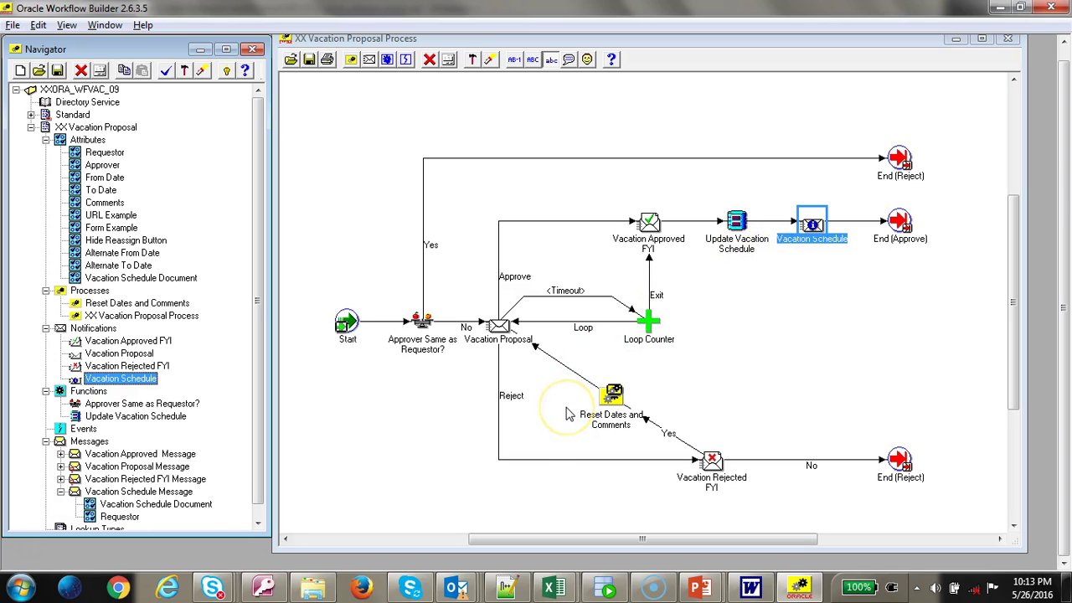
pyautogui.click(12, 25)
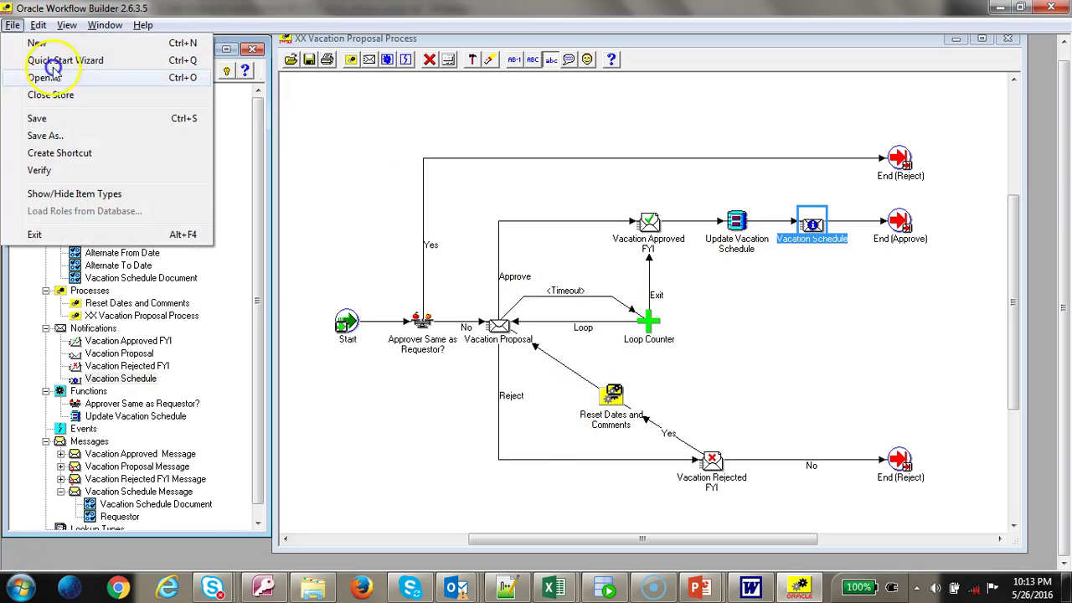
pyautogui.click(80, 136)
pyautogui.click(434, 273)
pyautogui.click(553, 294)
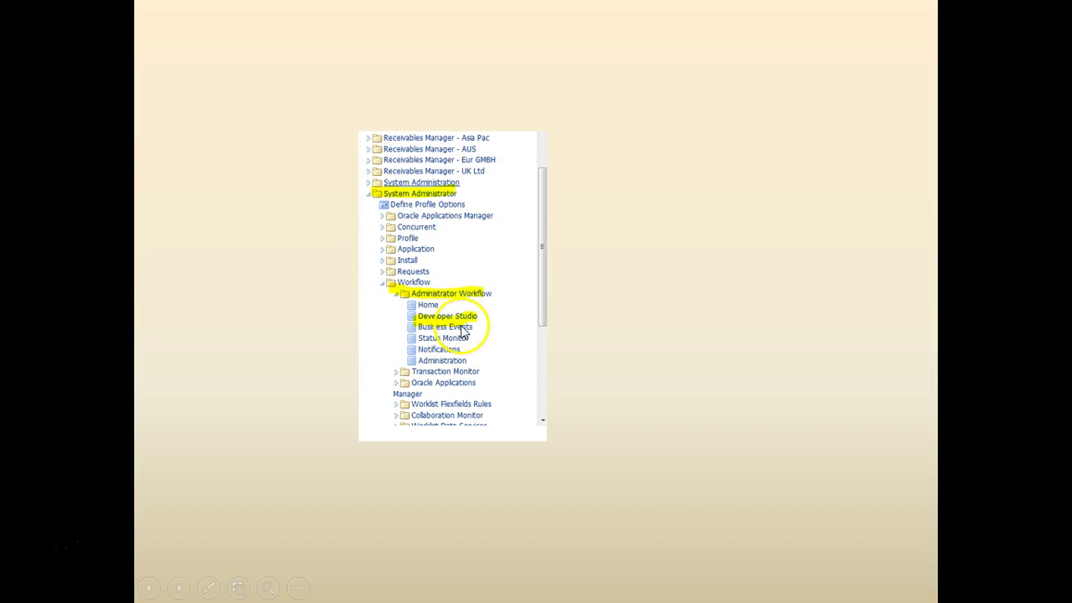
pyautogui.click(570, 317)
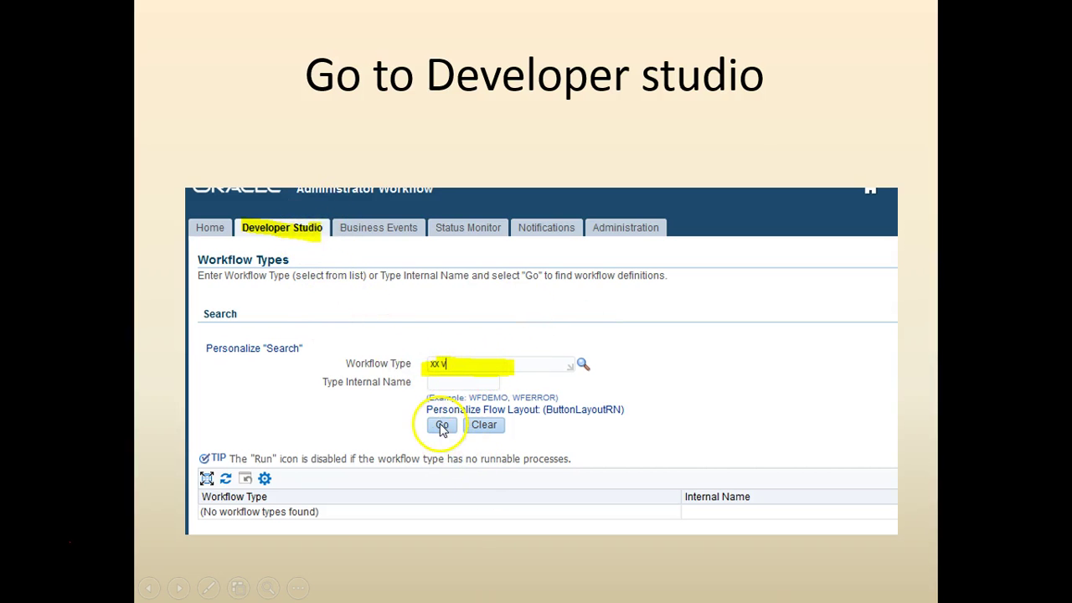
pyautogui.click(269, 342)
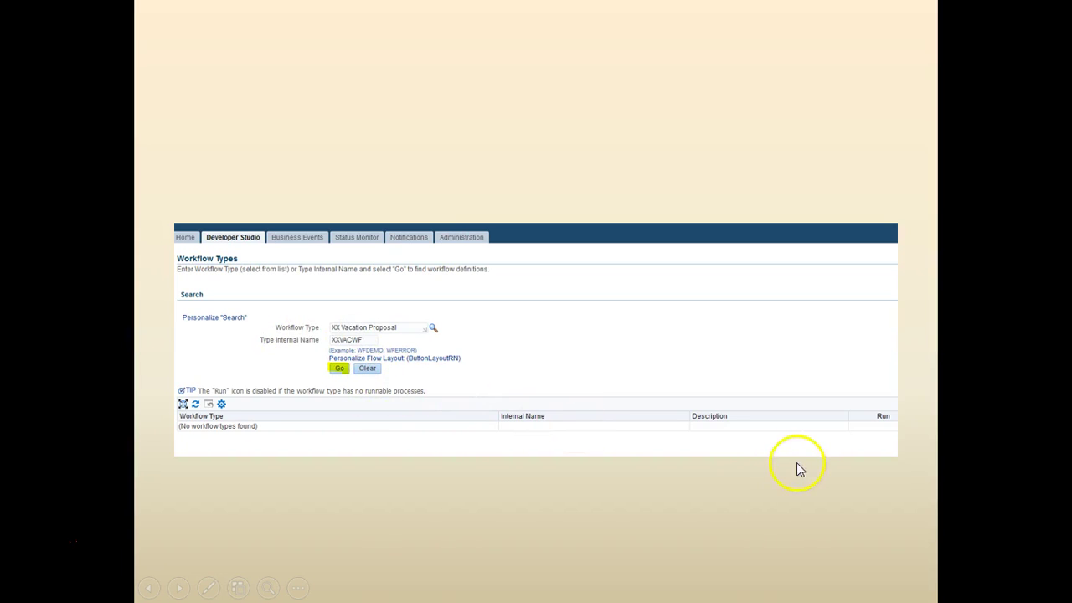
pyautogui.click(339, 379)
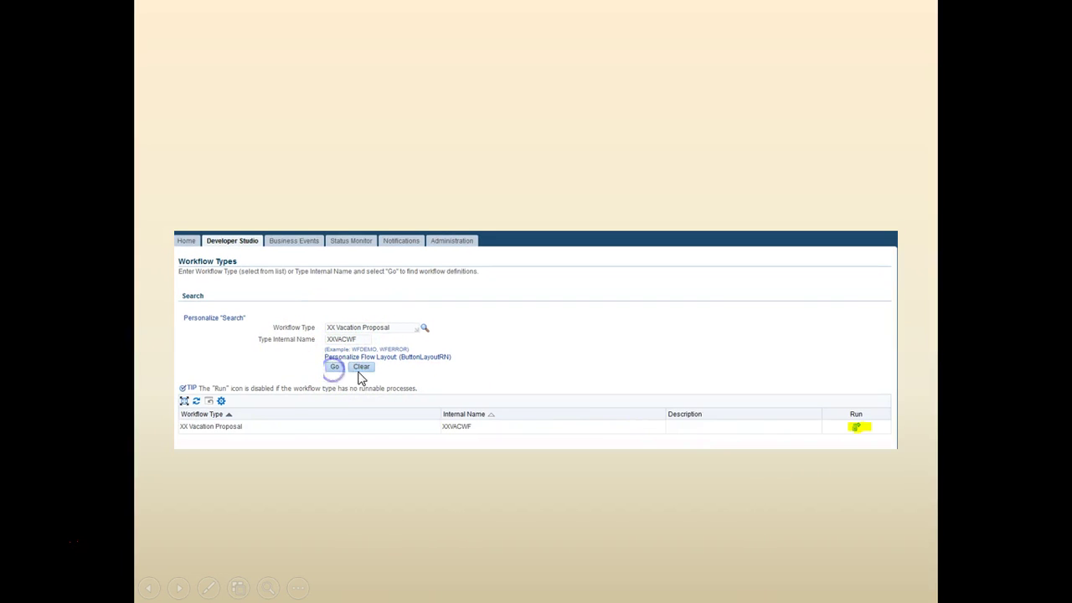
pyautogui.click(673, 400)
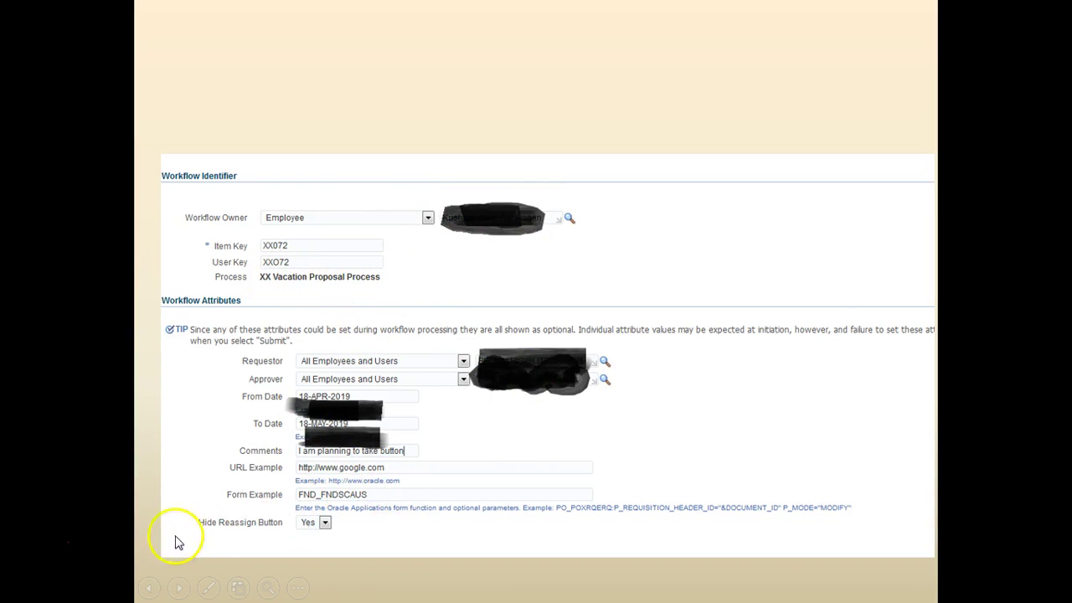
pyautogui.click(322, 523)
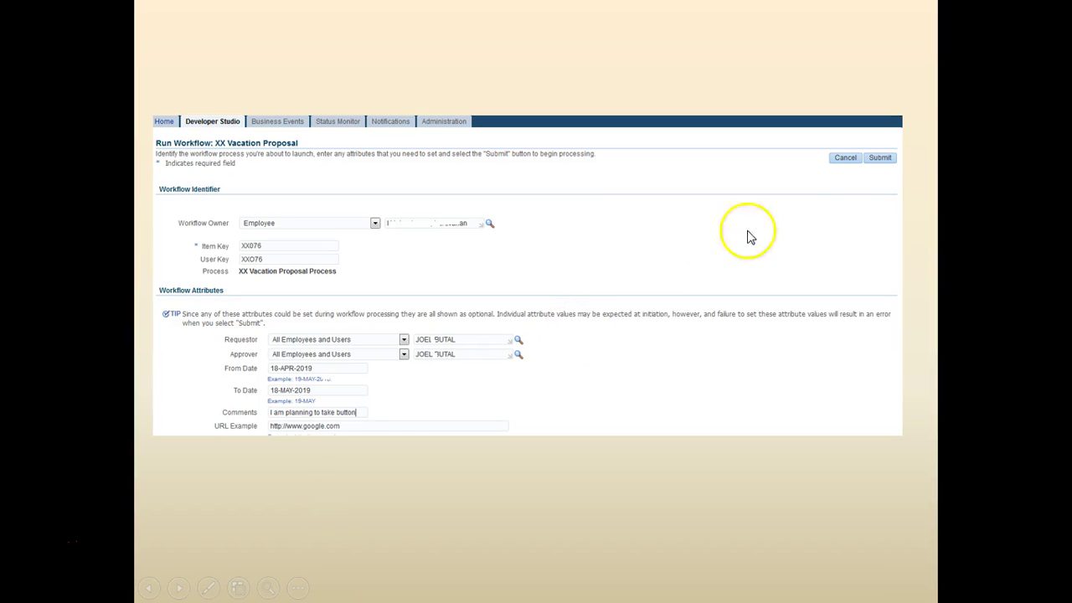
pyautogui.click(854, 227)
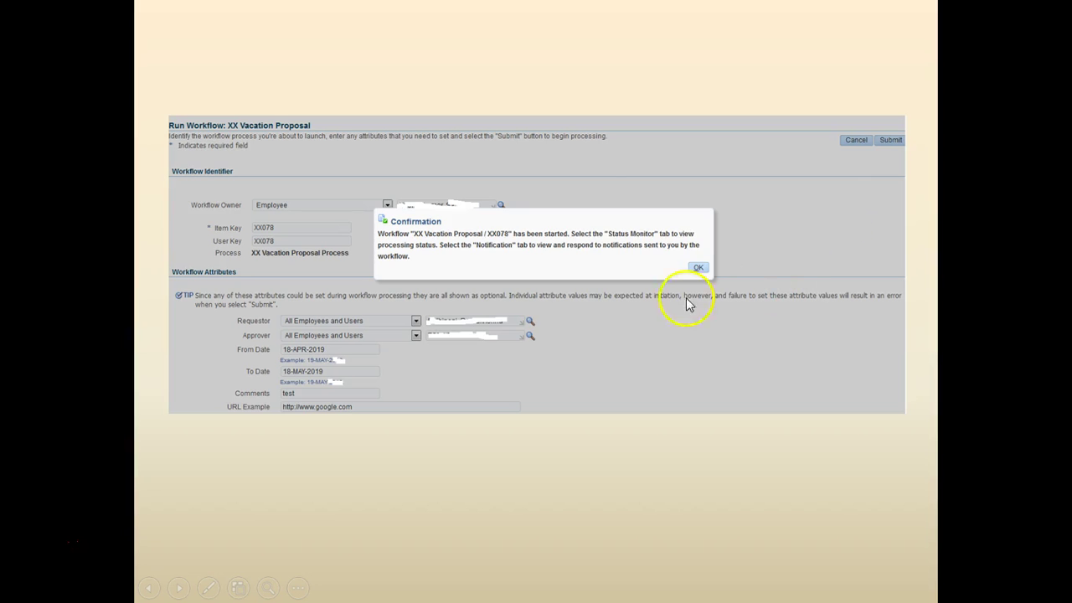
pyautogui.click(696, 270)
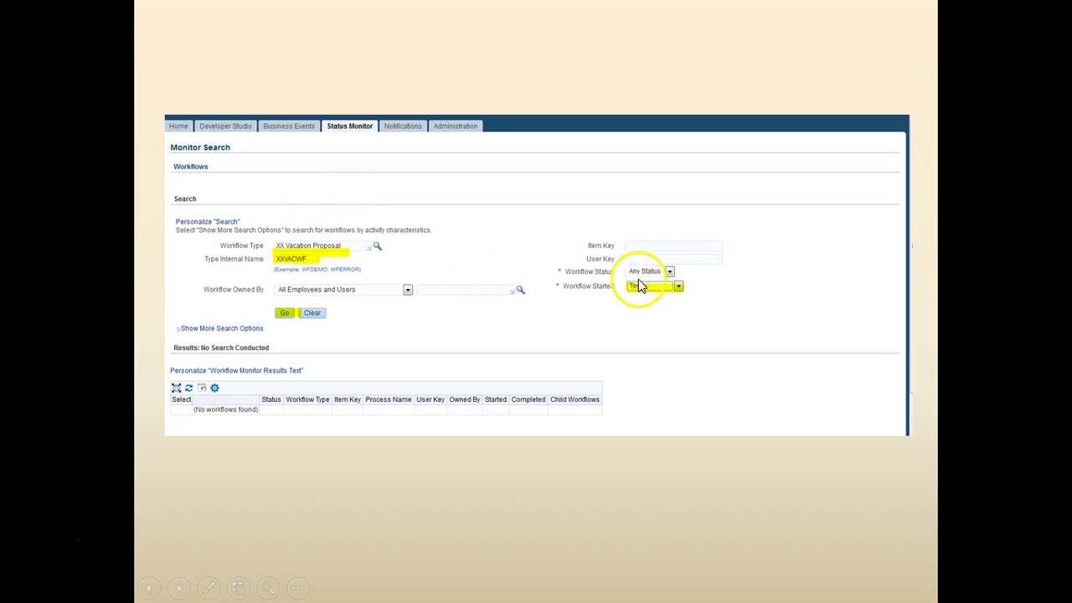
pyautogui.click(285, 315)
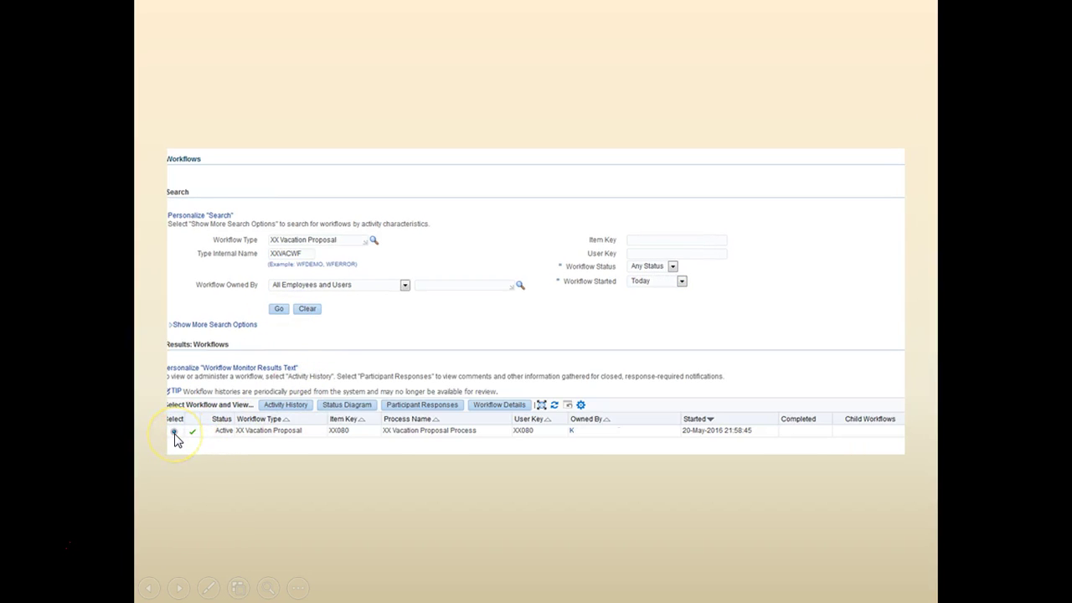
pyautogui.click(374, 442)
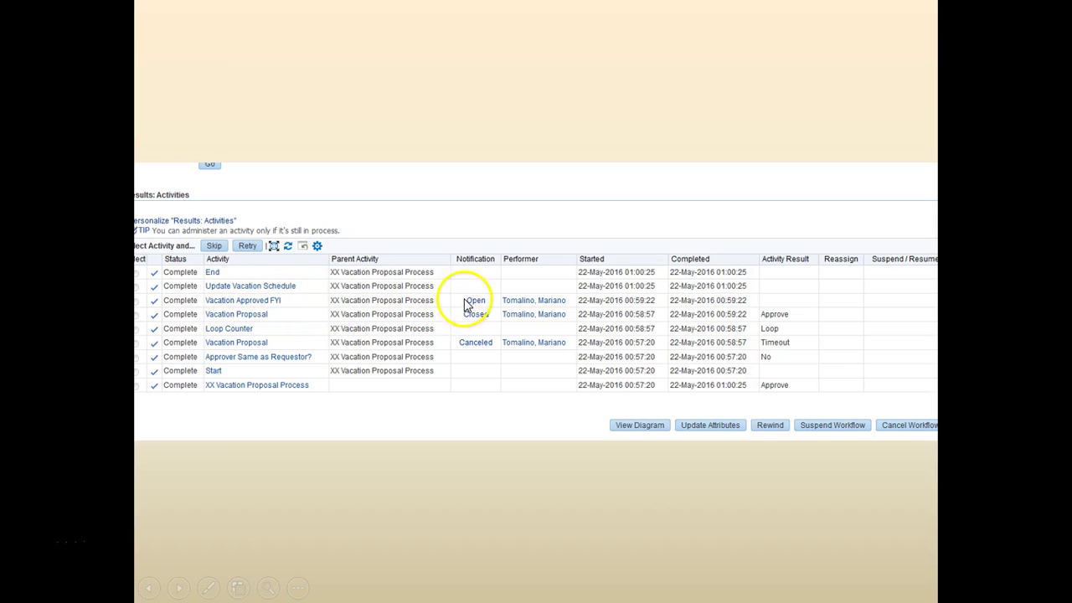
pyautogui.click(411, 316)
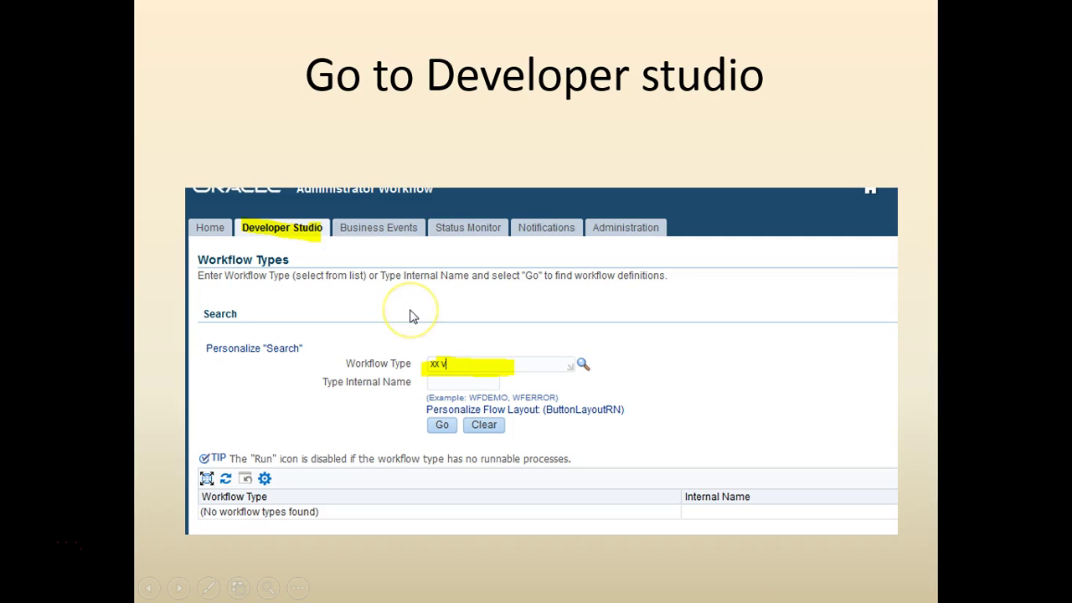
pyautogui.press('Left')
pyautogui.click(411, 316)
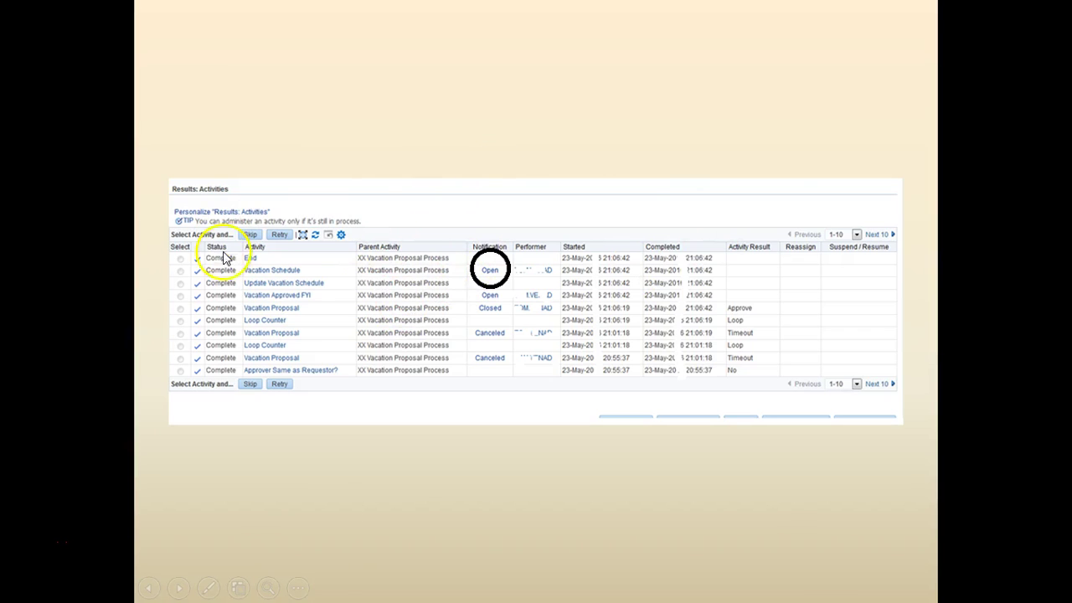
pyautogui.click(491, 275)
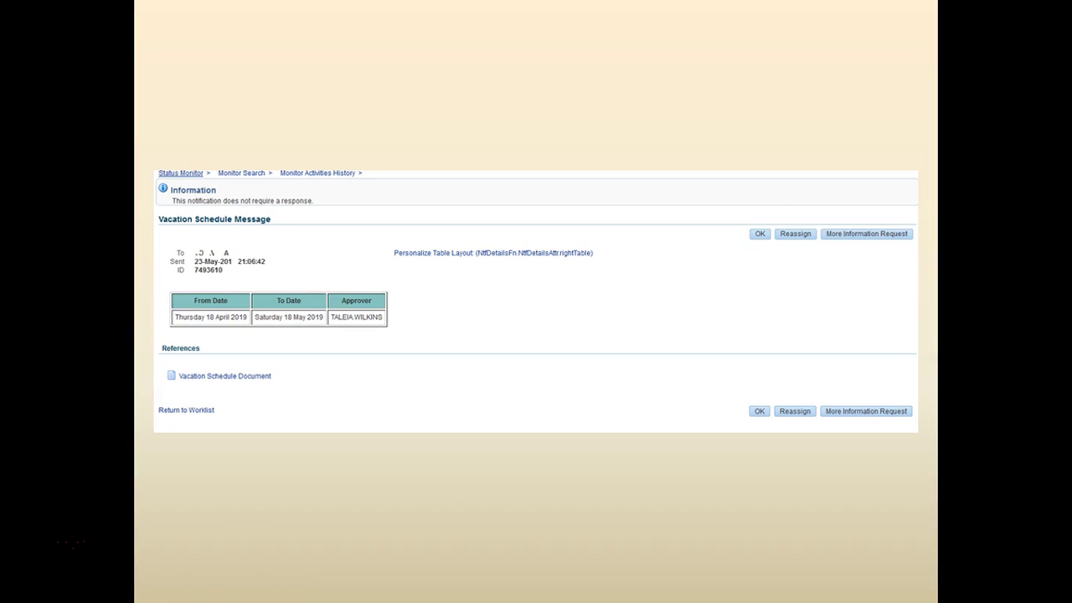
pyautogui.press('Right')
pyautogui.press('Left')
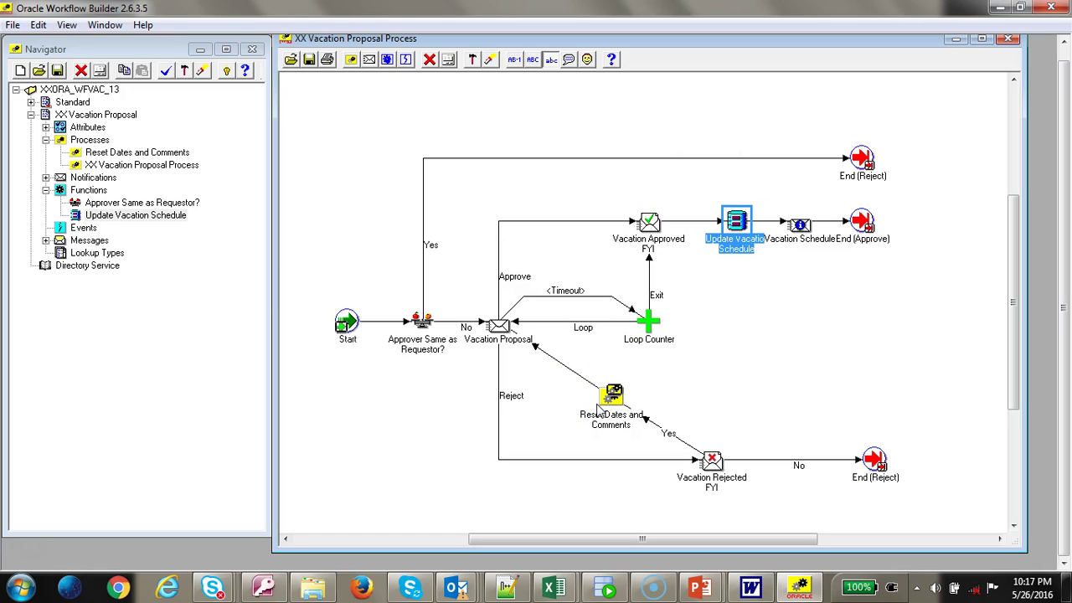
# - Review the Approver Same as Requestor? function's properties and the Vacation Proposal notification's timeout and performer settings
pyautogui.doubleClick(423, 325)
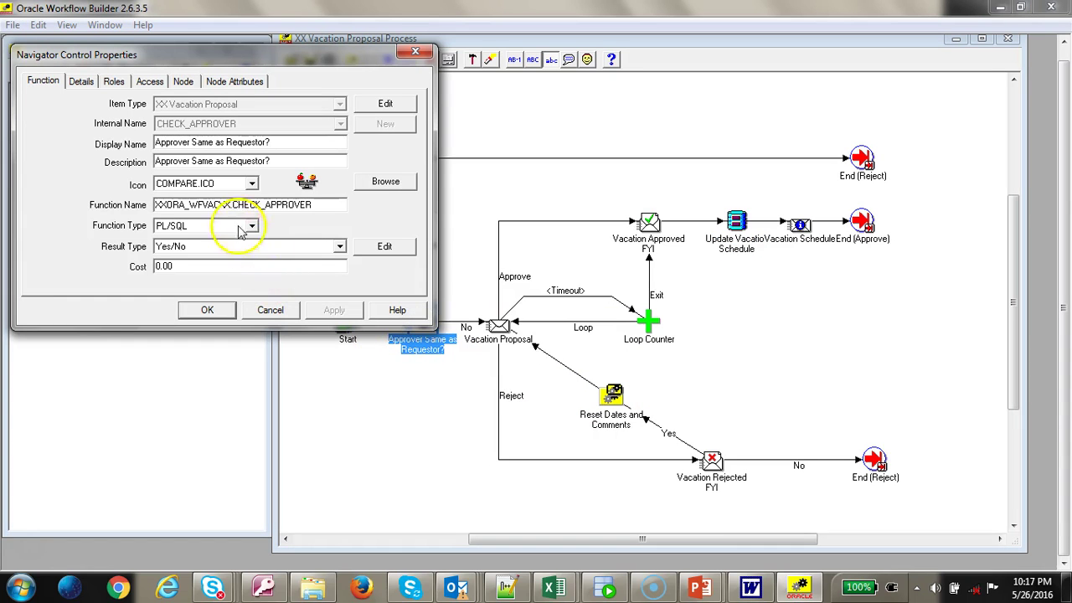
pyautogui.click(272, 311)
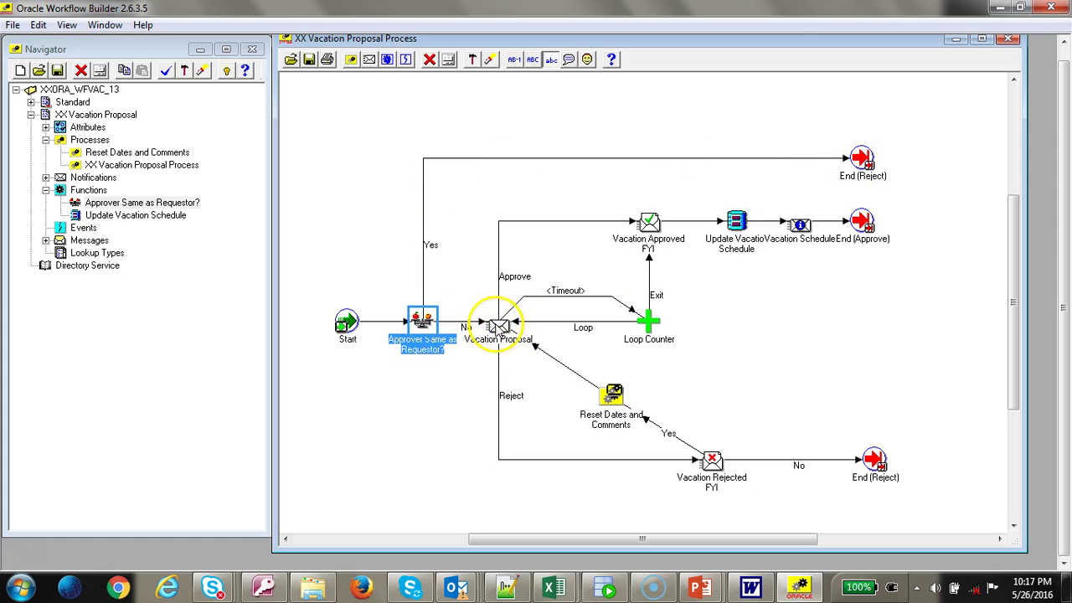
pyautogui.click(496, 326)
pyautogui.doubleClick(495, 326)
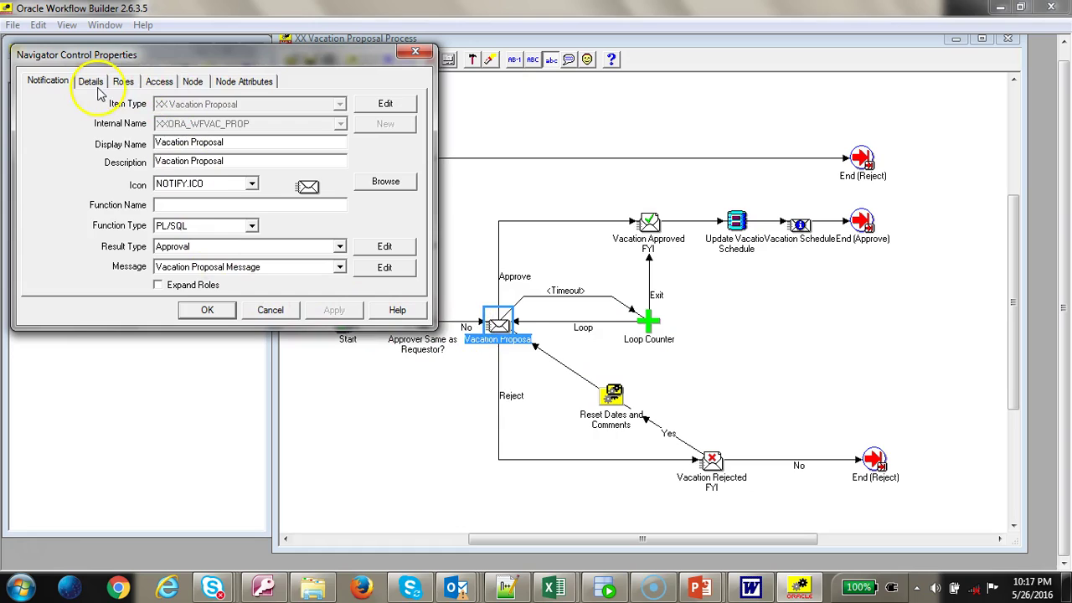
pyautogui.click(197, 81)
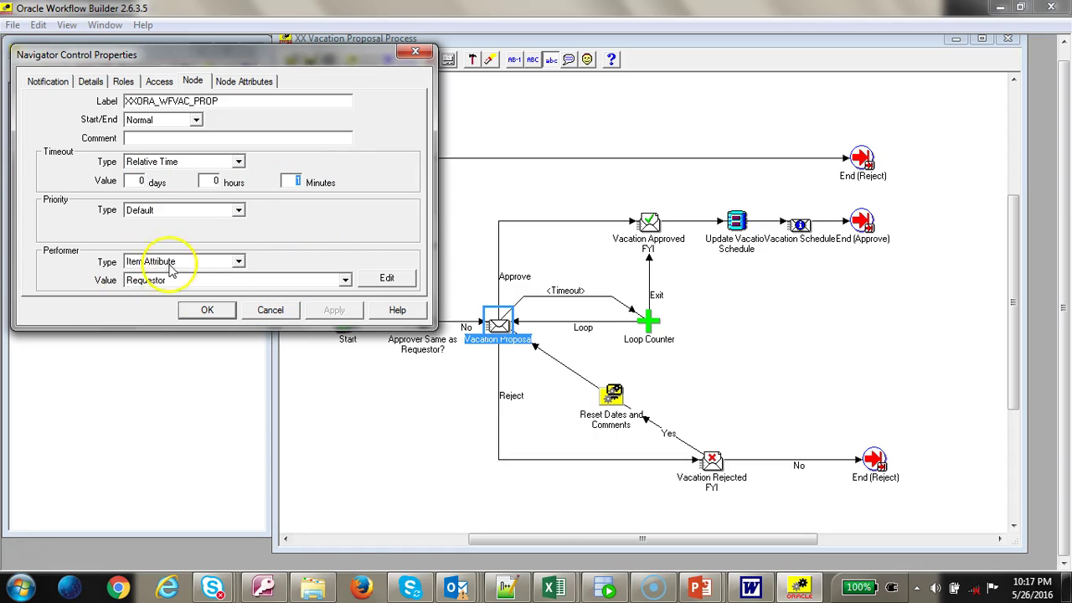
pyautogui.click(271, 311)
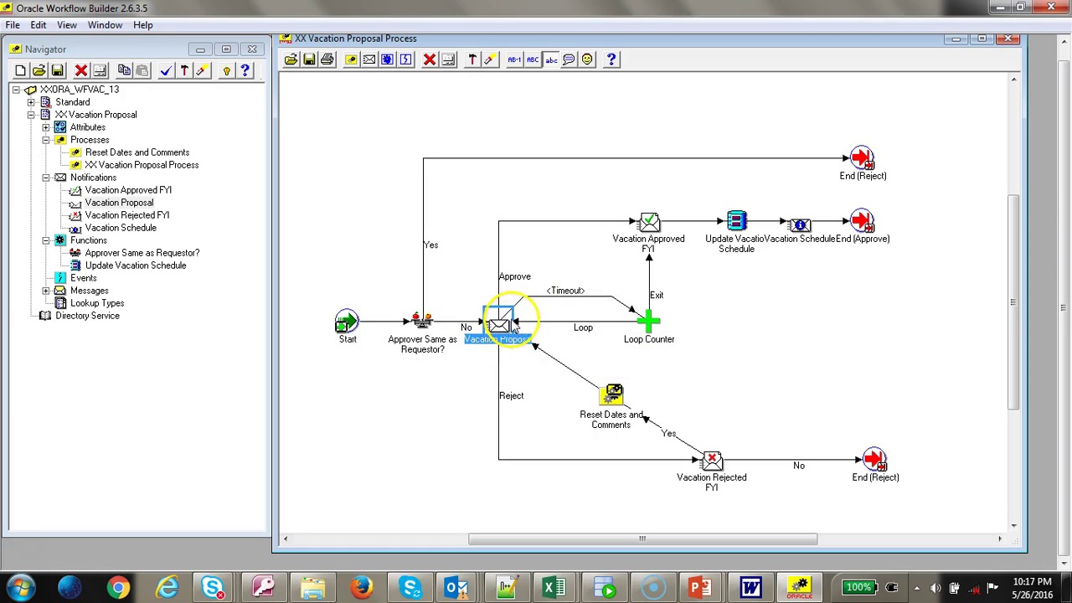
# - Review the Loop Limit node attribute of the Loop Counter activity without changing it
pyautogui.click(651, 323)
pyautogui.doubleClick(650, 325)
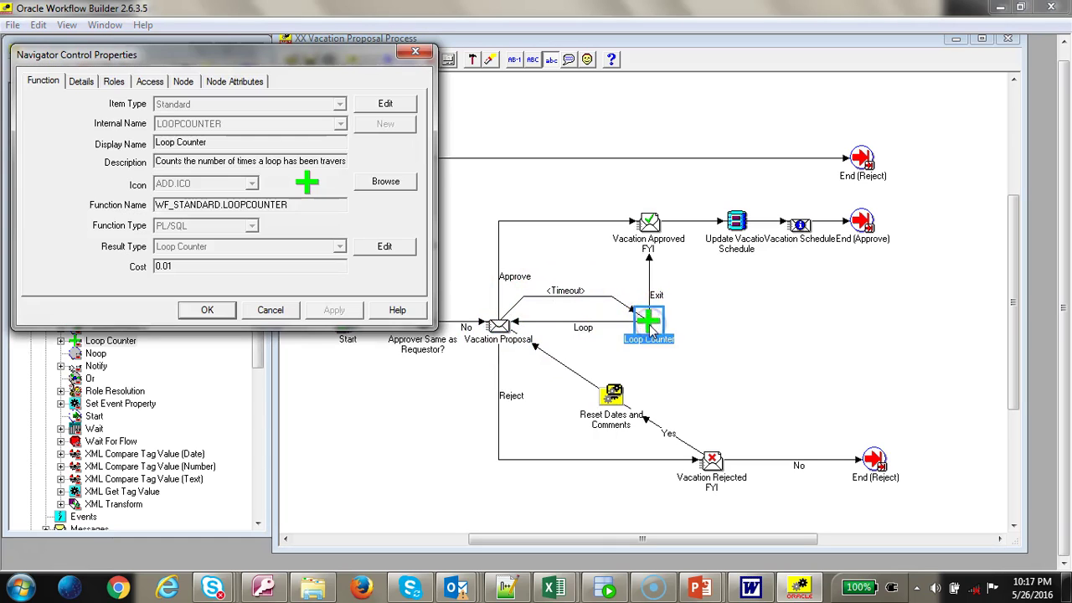
pyautogui.click(185, 81)
pyautogui.click(234, 81)
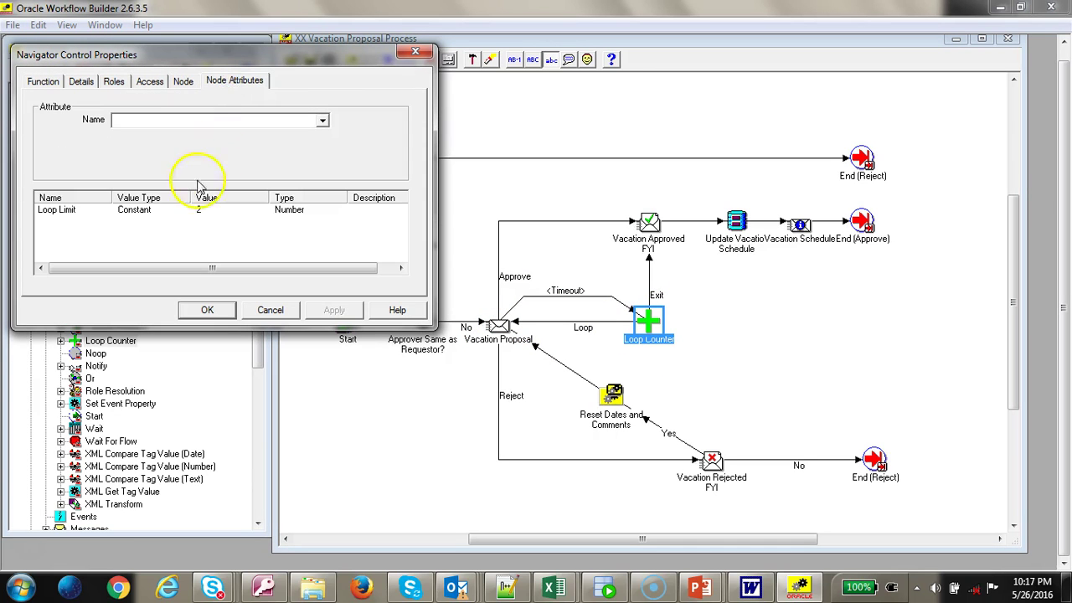
pyautogui.click(169, 212)
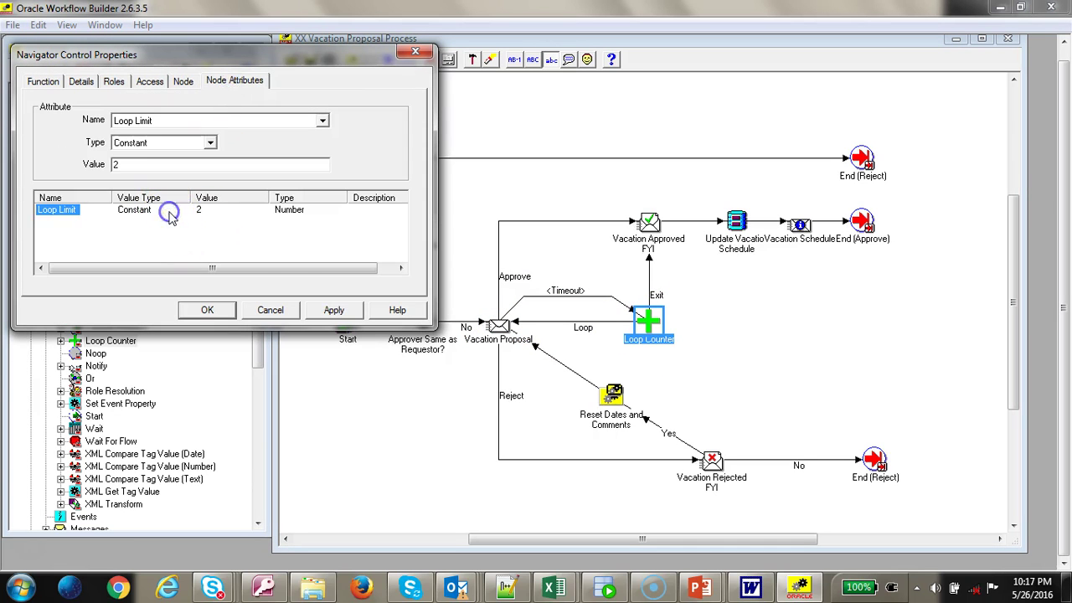
pyautogui.click(269, 310)
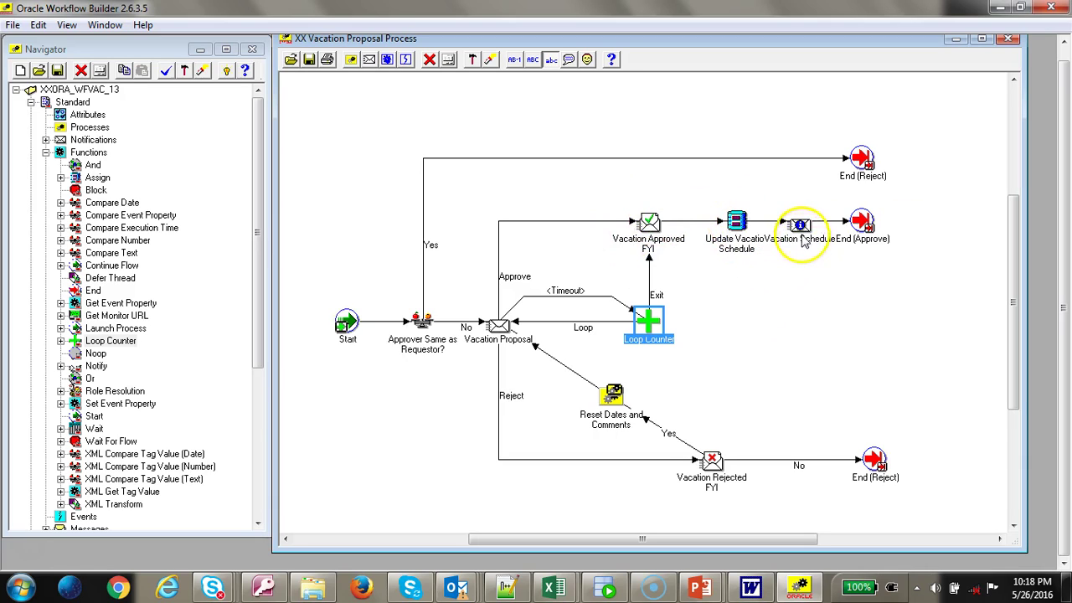
# - Review the result type and message of the Vacation Rejected FYI notification without changing them
pyautogui.moveTo(802, 236)
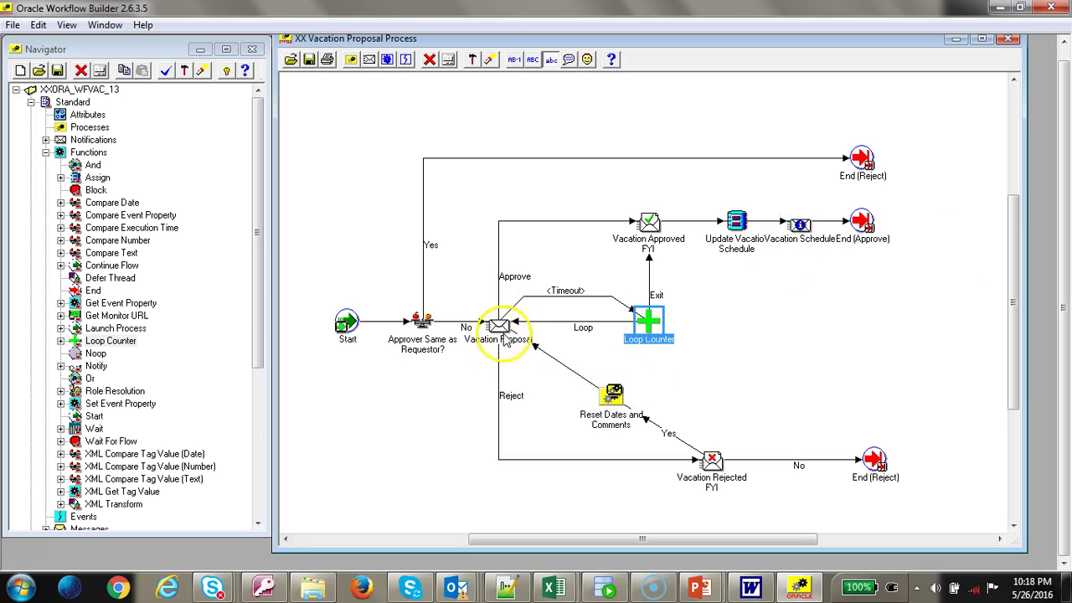
pyautogui.moveTo(708, 463)
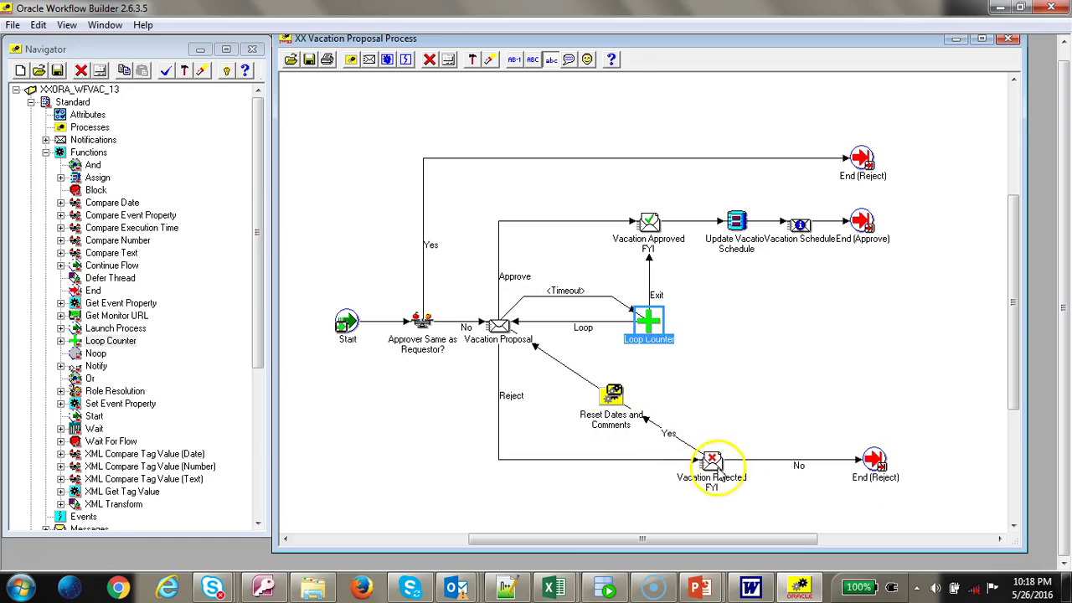
pyautogui.doubleClick(714, 459)
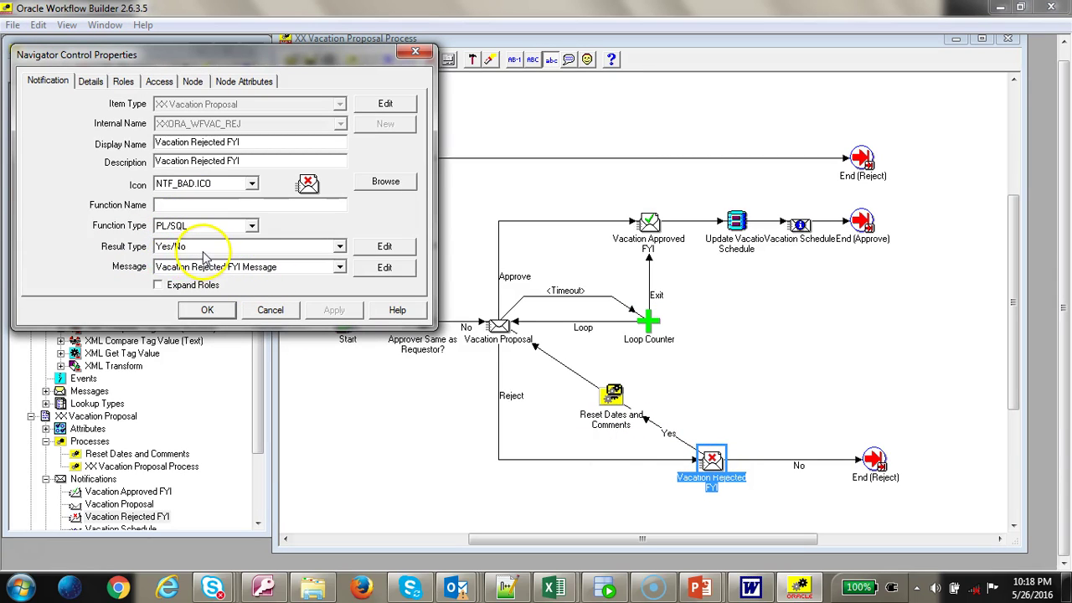
pyautogui.click(277, 308)
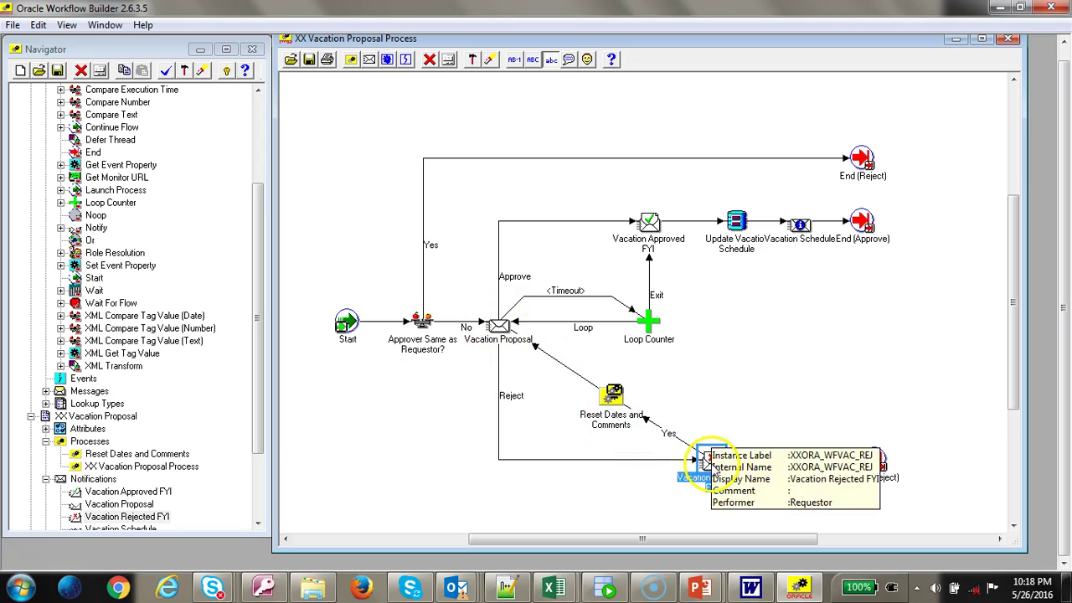
# - Examine the Reset Dates and Comments subprocess diagram and return to the XX Vacation Proposal Process diagram
pyautogui.doubleClick(620, 406)
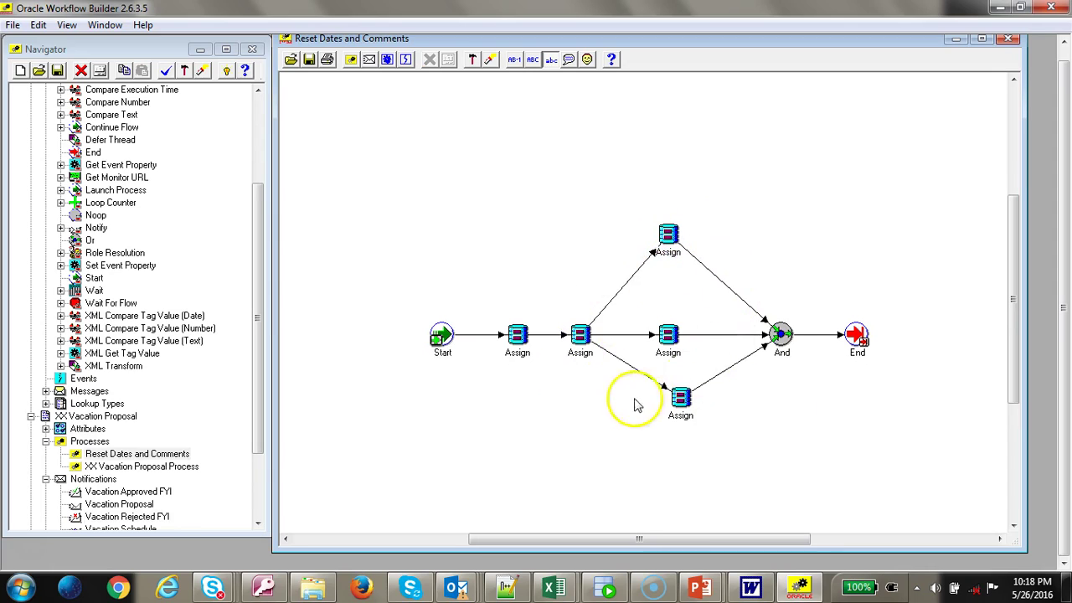
pyautogui.moveTo(779, 335)
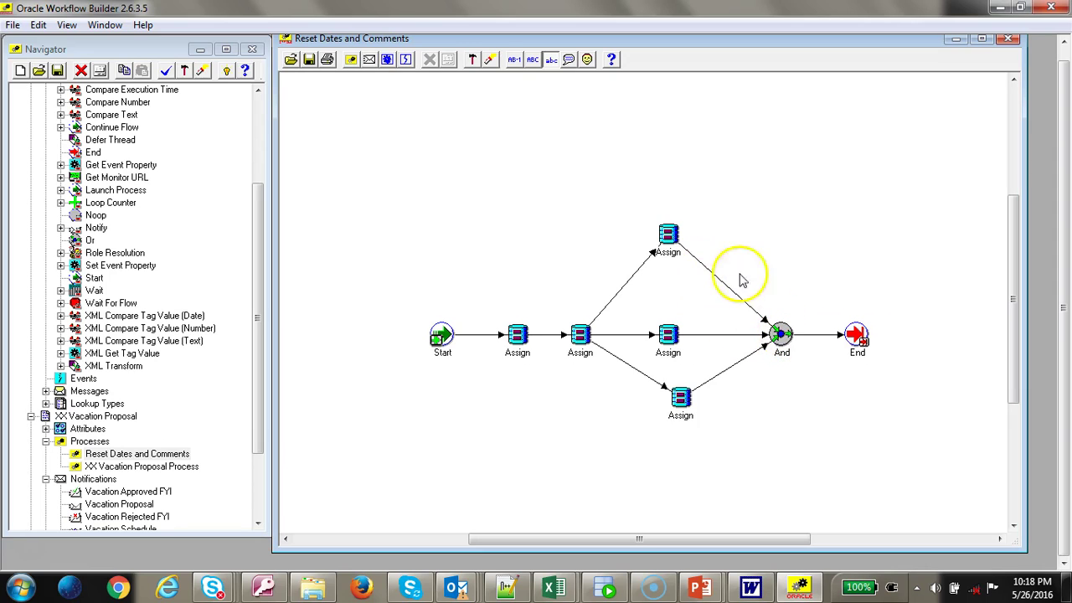
pyautogui.click(1009, 46)
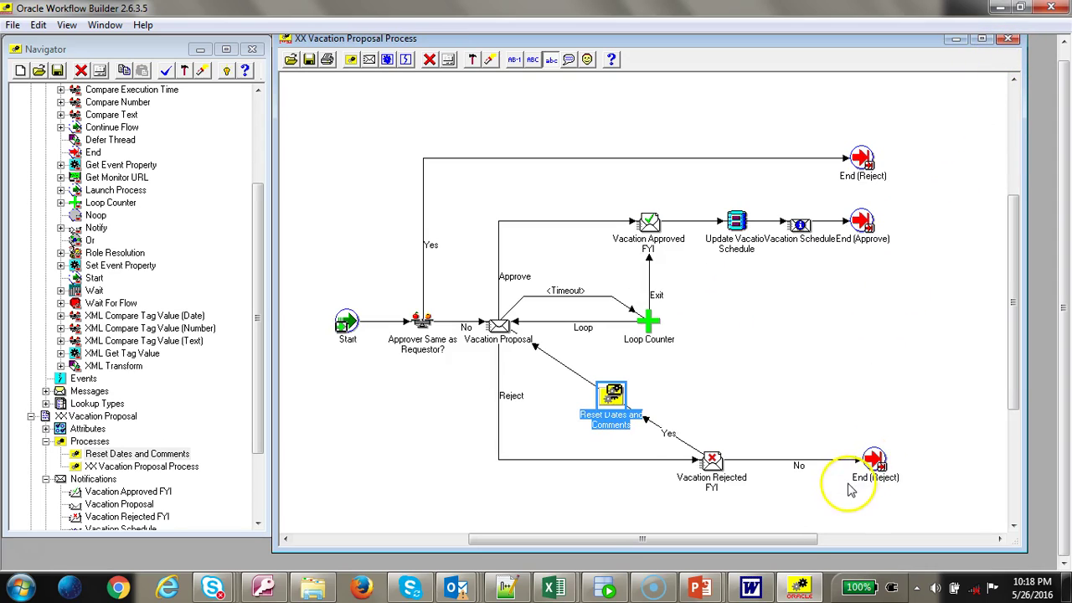